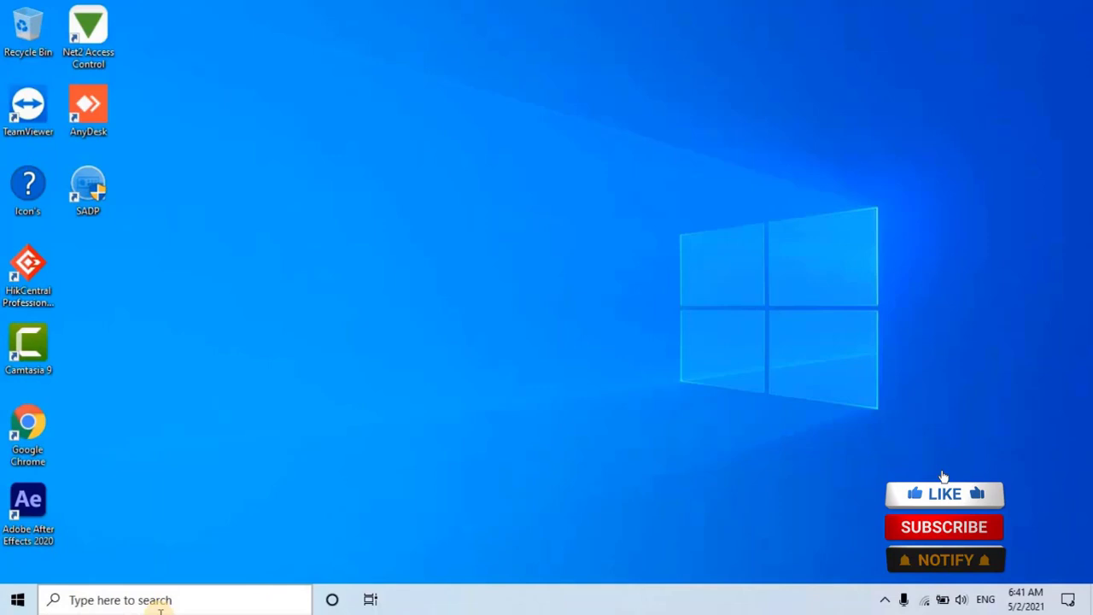
Launch Internet Explorer by searching 'inter' from the taskbar.
{"action": "left_click", "coordinate": [159, 605]}
{"action": "type", "text": "inte"}
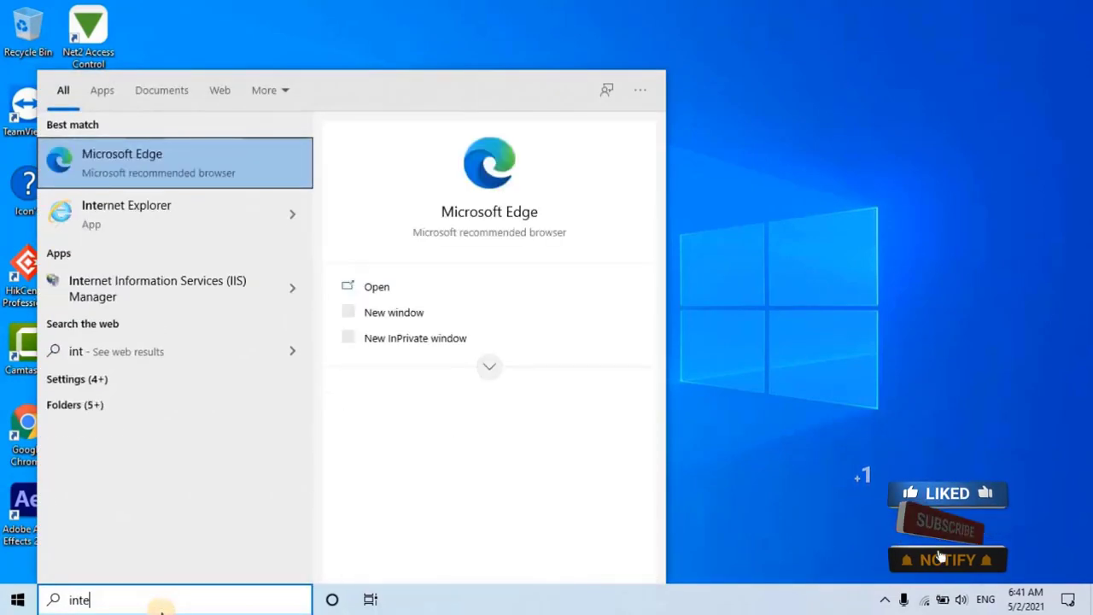
{"action": "type", "text": "r"}
{"action": "left_click", "coordinate": [194, 218]}
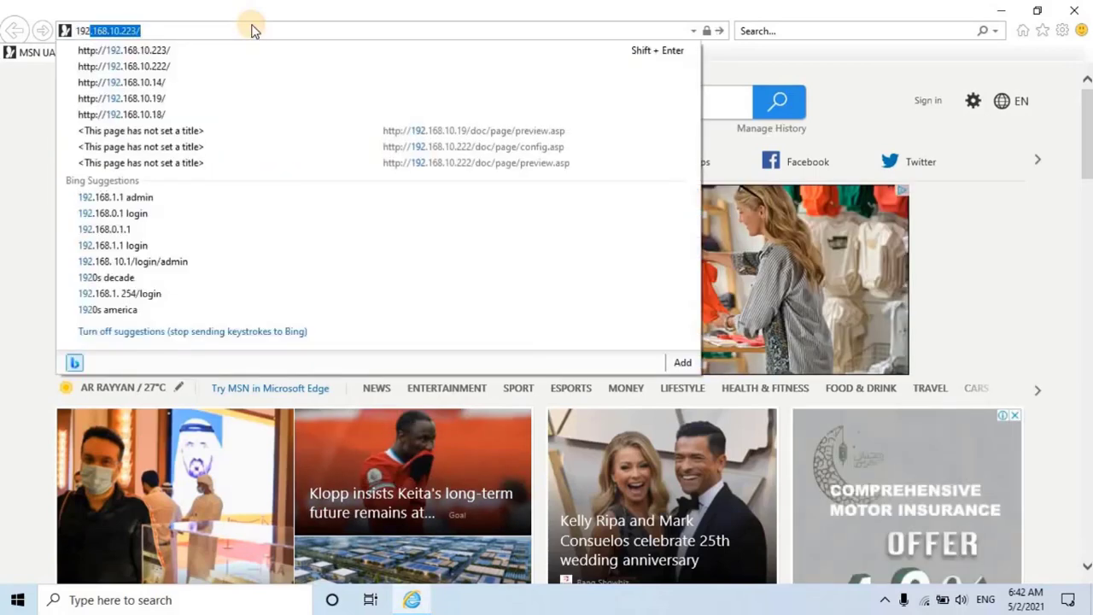
Go to 192.168.10.222 and sign in to the camera with the account password.
{"action": "type", "text": "222"}
{"action": "key", "text": "Return"}
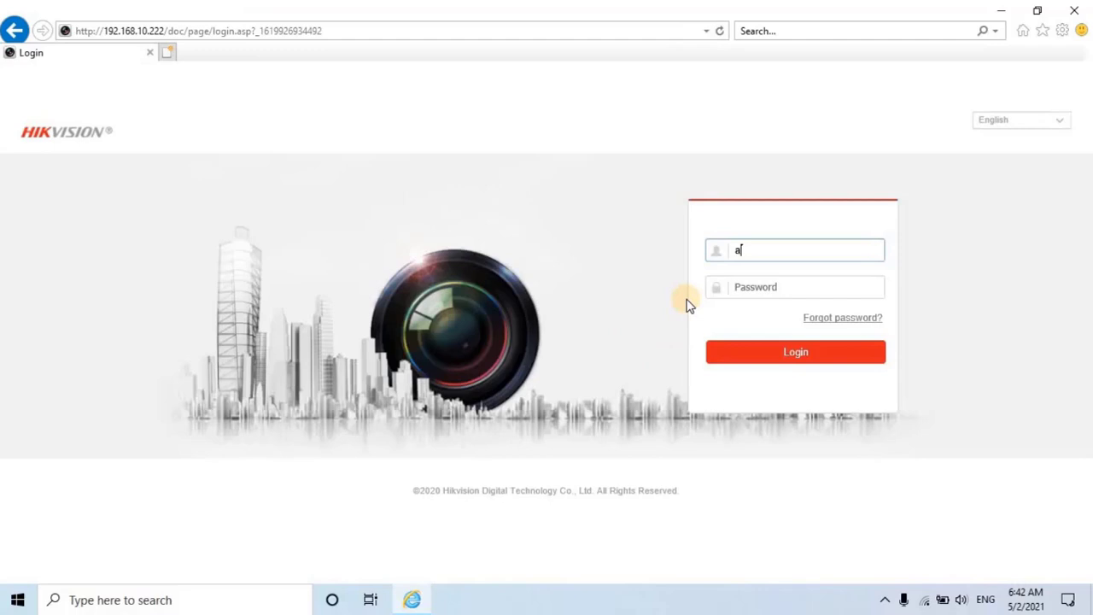
{"action": "key", "text": "Tab"}
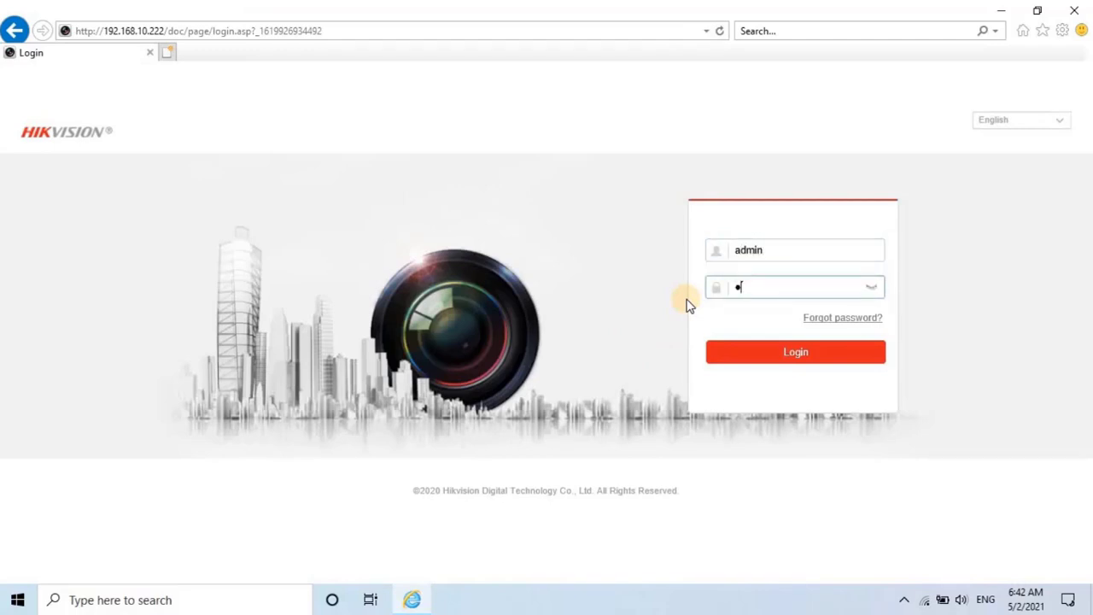
{"action": "type", "text": "**********"}
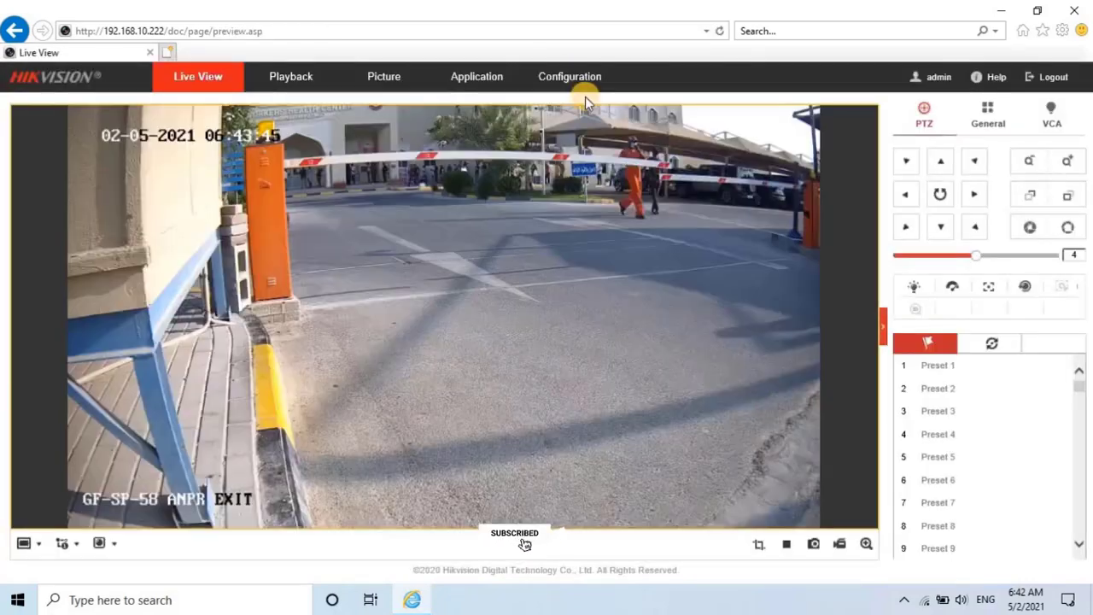
Show the Basic Information page with Device Name IP CAMERA and Device No. 88.
{"action": "left_click", "coordinate": [569, 78]}
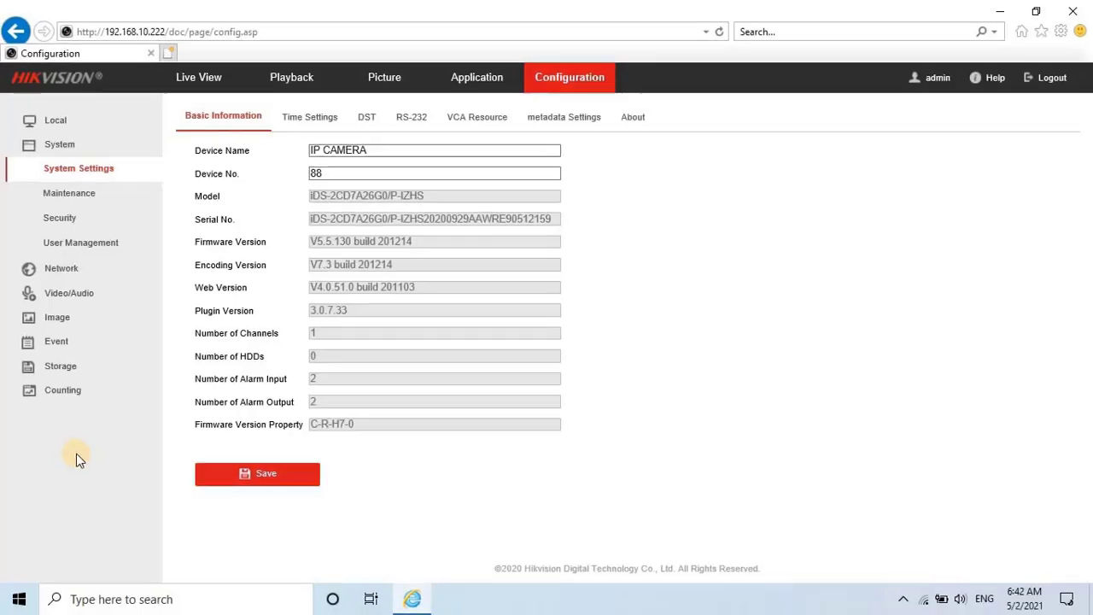
Restore camera defaults from Maintenance, keeping IP and user settings, and confirm the reboot.
{"action": "left_click", "coordinate": [96, 195]}
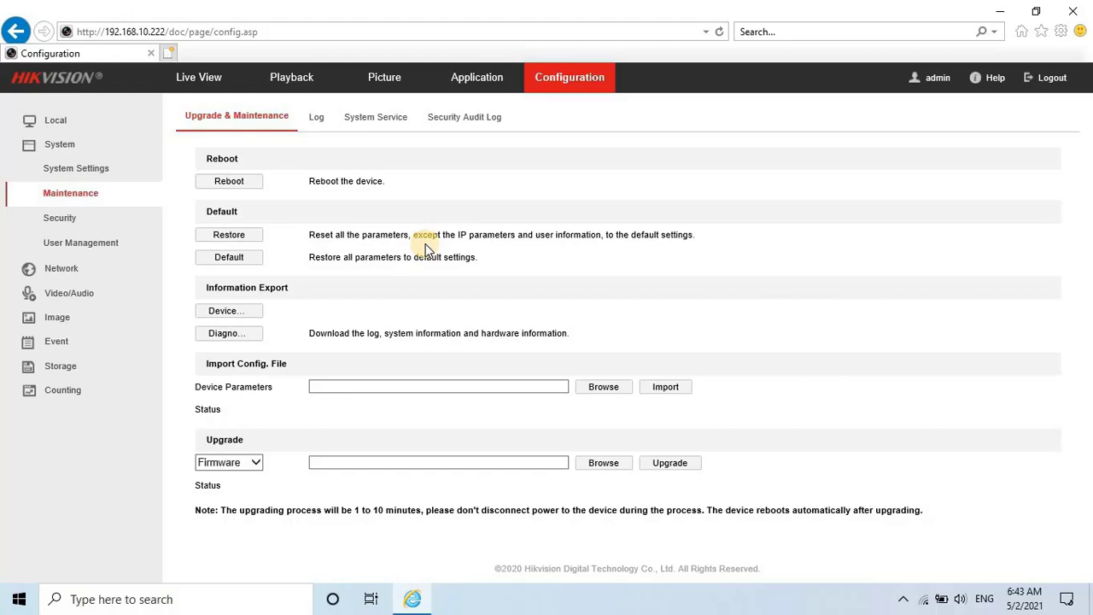
{"action": "left_click", "coordinate": [229, 235]}
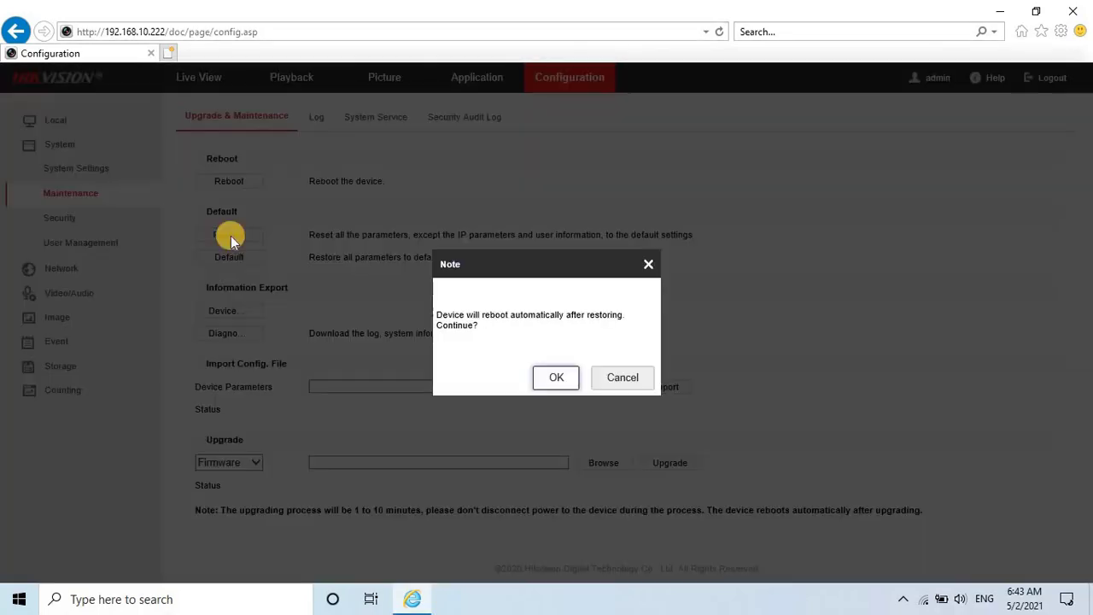
{"action": "left_click", "coordinate": [560, 379]}
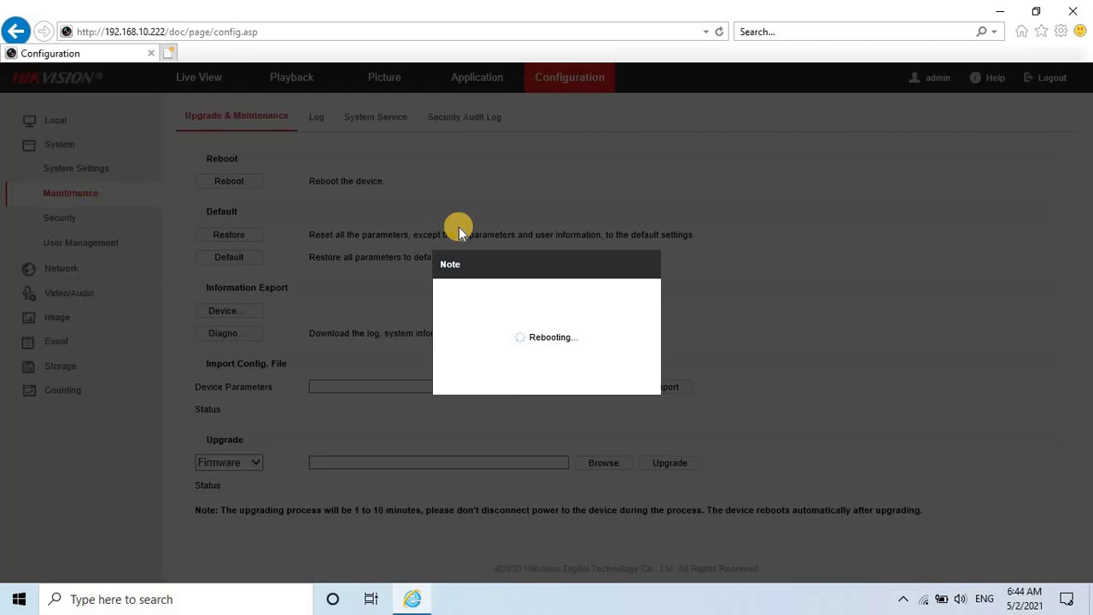
Run 'ping 192.168.10.222 -t' and watch until the camera replies again.
{"action": "key", "text": "super+r"}
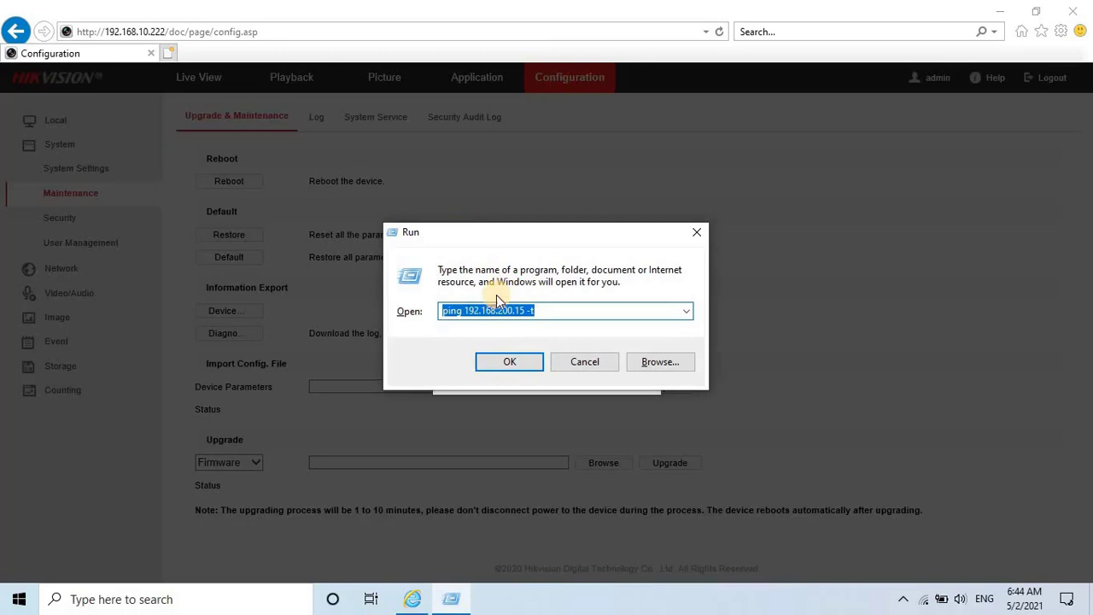
{"action": "left_click", "coordinate": [499, 311]}
{"action": "key", "text": "Return"}
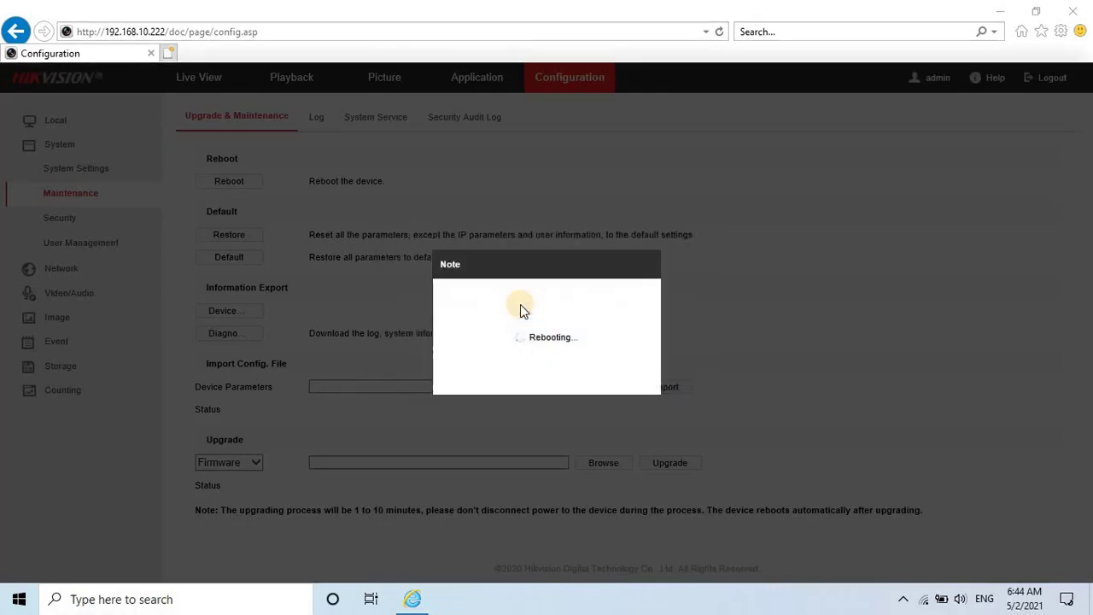
{"action": "left_click_drag", "start_coordinate": [546, 120], "coordinate": [1013, 115]}
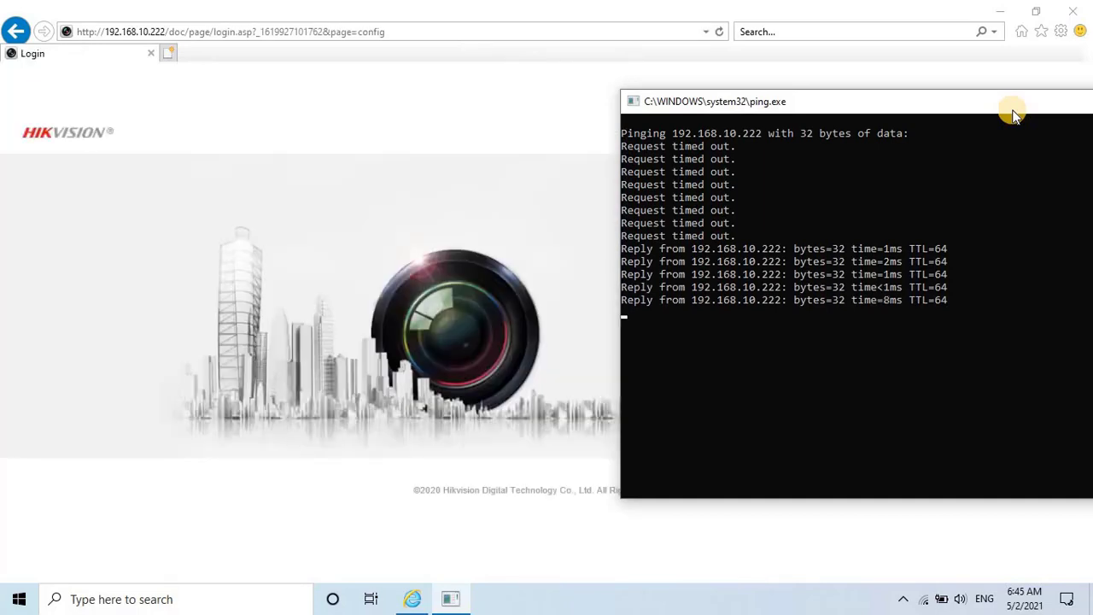
{"action": "left_click_drag", "start_coordinate": [971, 108], "coordinate": [746, 125]}
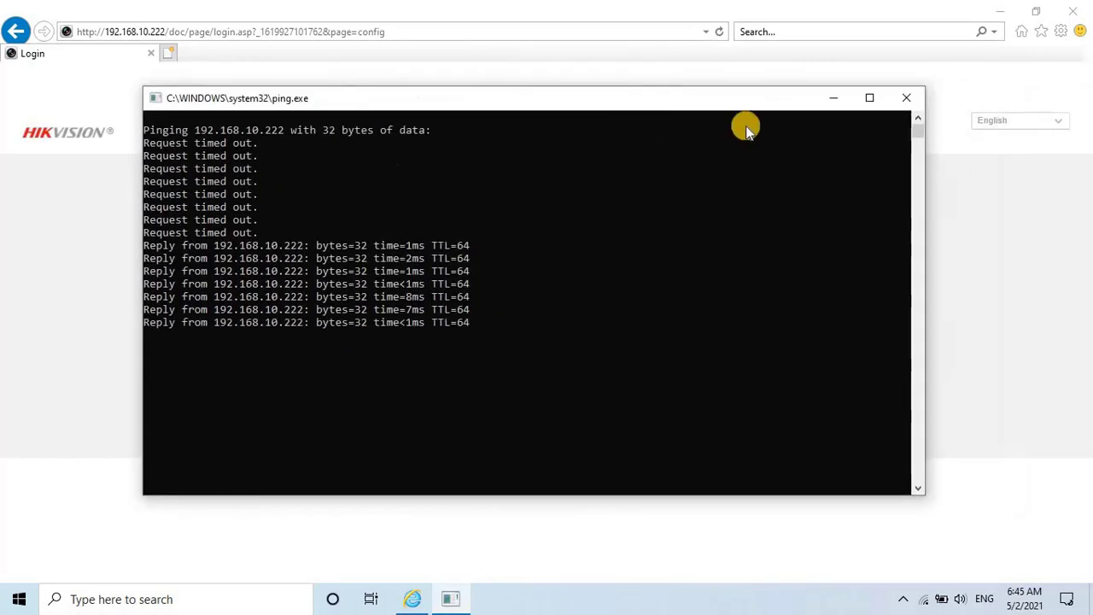
Close the ping window, log back in as admin, and collapse the System group.
{"action": "left_click", "coordinate": [911, 104]}
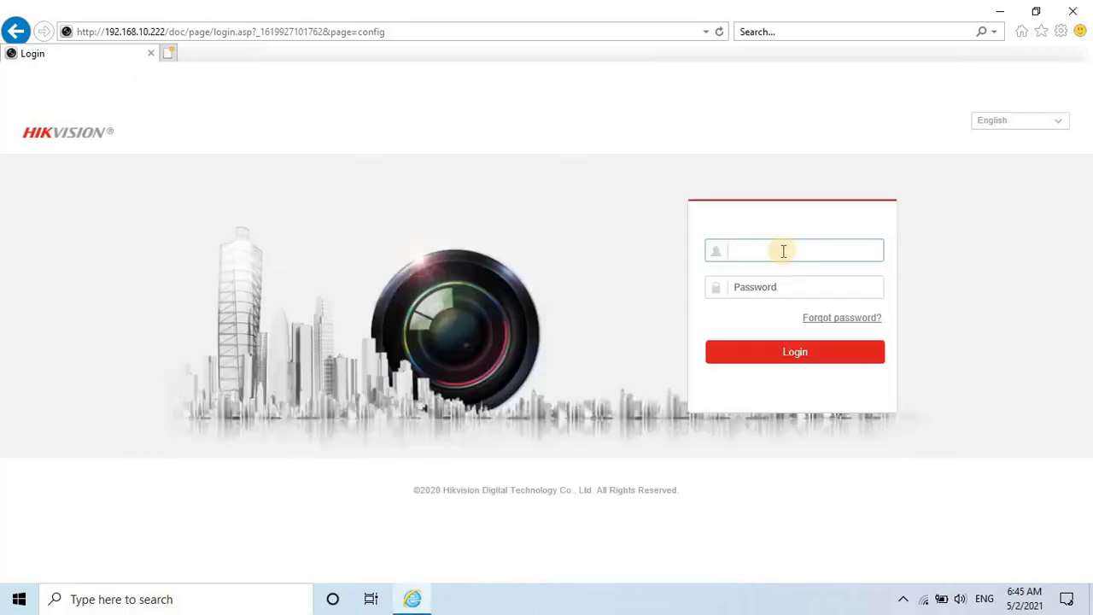
{"action": "type", "text": "admin"}
{"action": "key", "text": "Tab"}
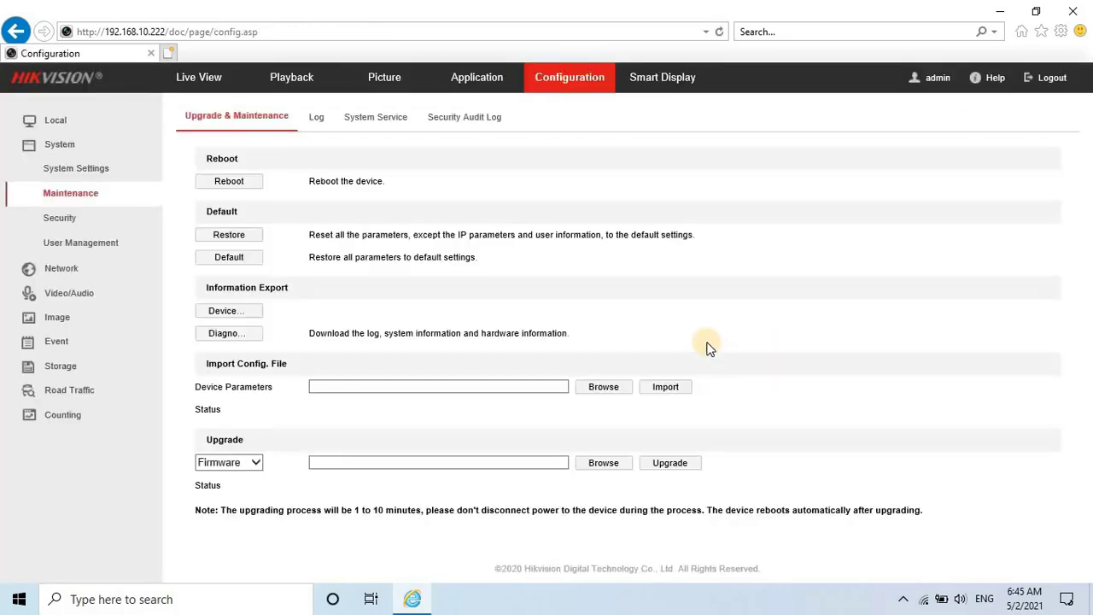
{"action": "left_click", "coordinate": [44, 145]}
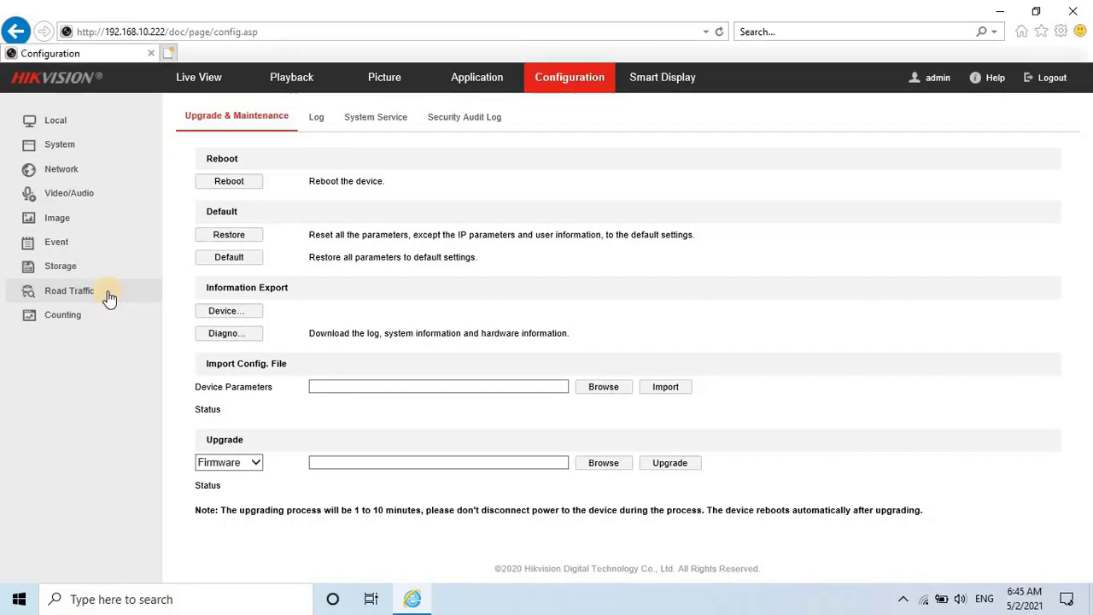
In Road Traffic, reposition the Left Border, Lane Line 1 and the blue horizontal line.
{"action": "left_click", "coordinate": [109, 295]}
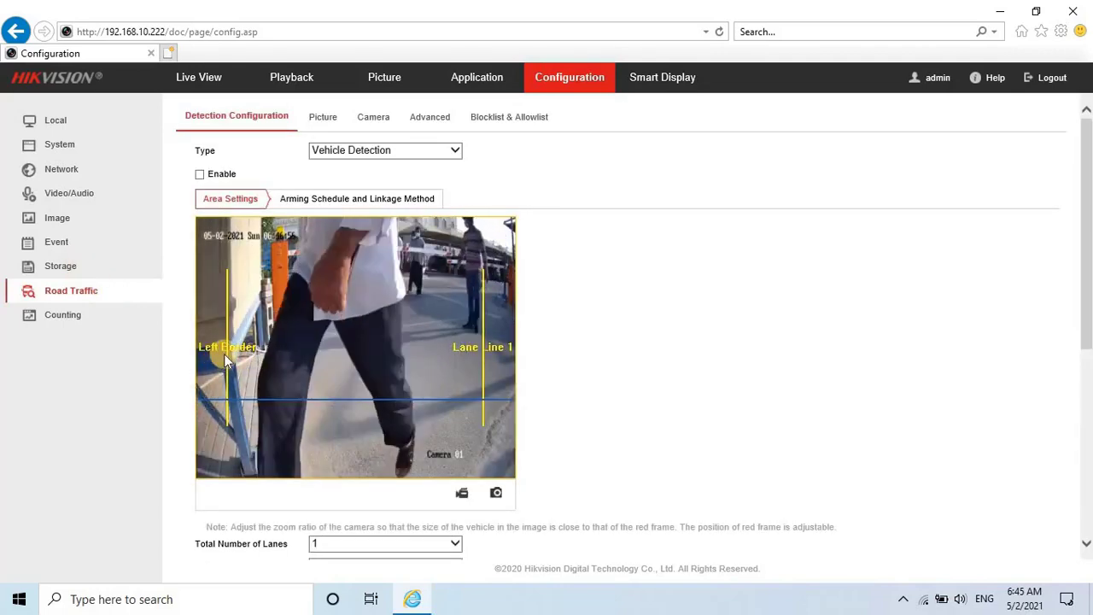
{"action": "left_click_drag", "start_coordinate": [320, 444], "coordinate": [410, 441]}
{"action": "left_click", "coordinate": [481, 419]}
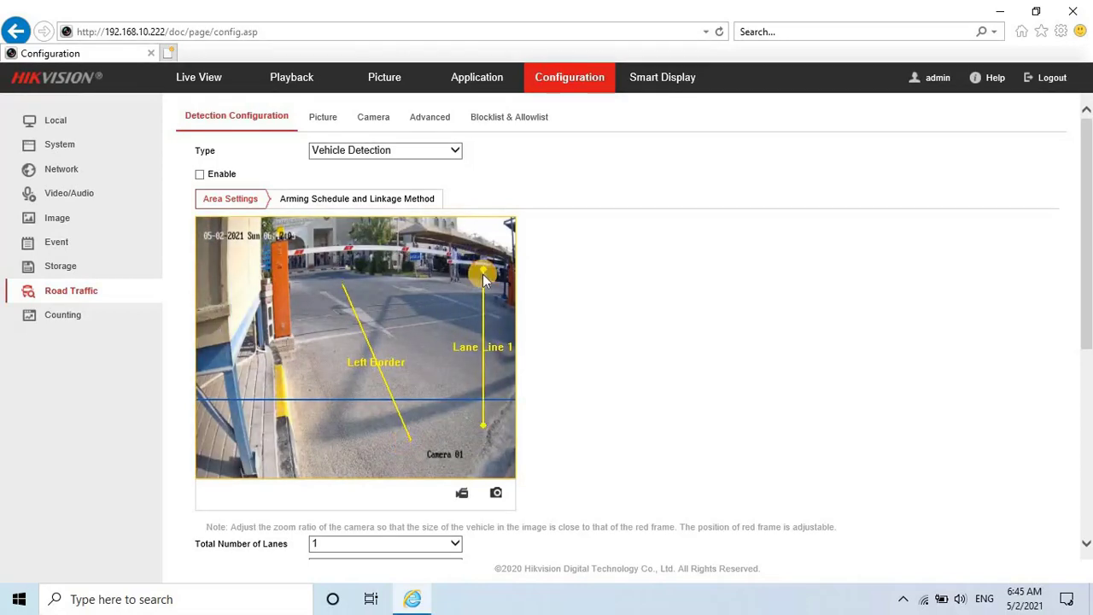
{"action": "left_click_drag", "start_coordinate": [482, 419], "coordinate": [502, 401]}
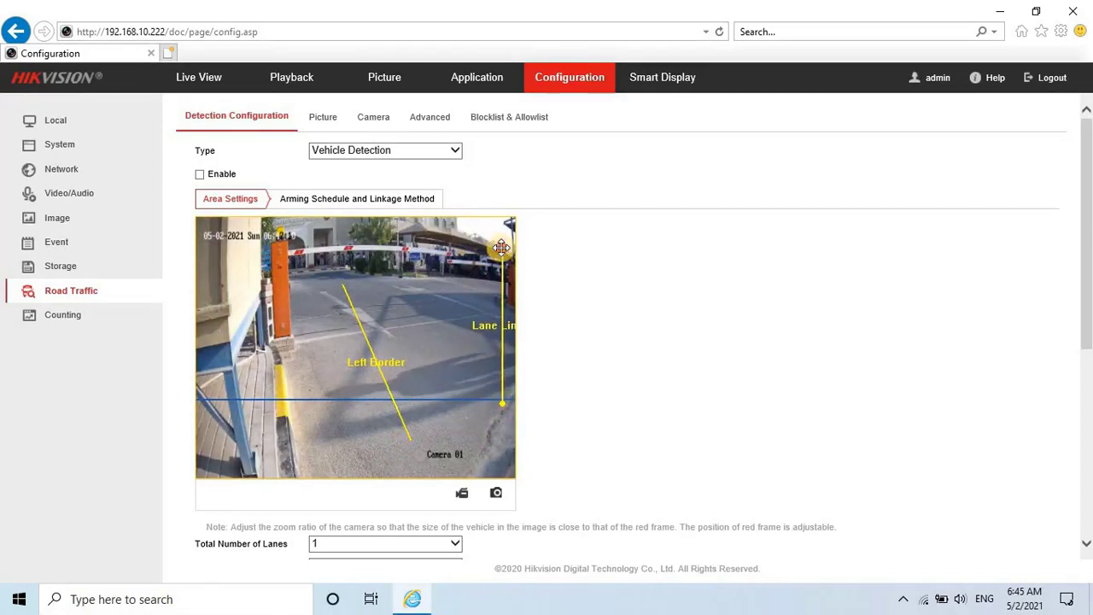
{"action": "left_click_drag", "start_coordinate": [482, 270], "coordinate": [425, 267]}
{"action": "left_click_drag", "start_coordinate": [504, 402], "coordinate": [493, 354]}
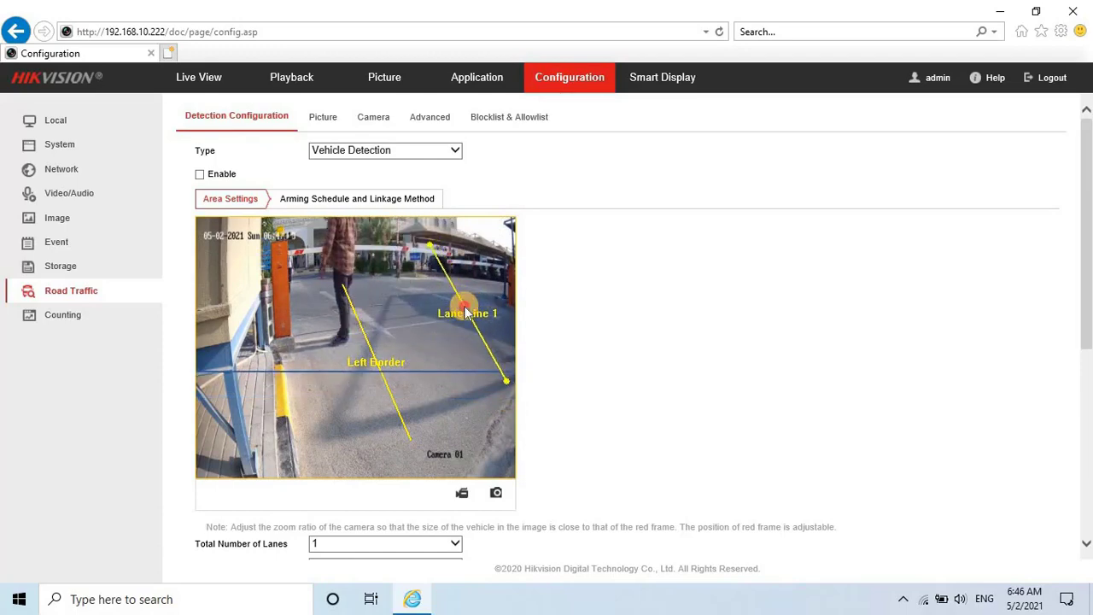
{"action": "left_click_drag", "start_coordinate": [360, 324], "coordinate": [320, 286]}
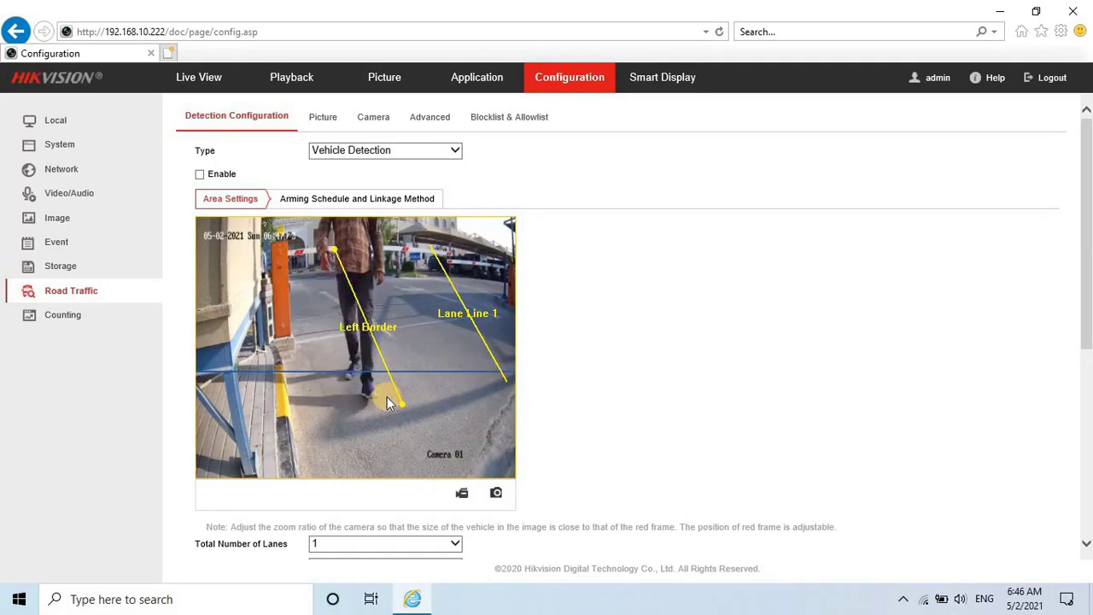
Enable Vehicle Detection under Detection Configuration.
{"action": "scroll", "coordinate": [386, 396], "scroll_direction": "down", "scroll_amount": 3}
{"action": "scroll", "coordinate": [576, 444], "scroll_direction": "up", "scroll_amount": 1}
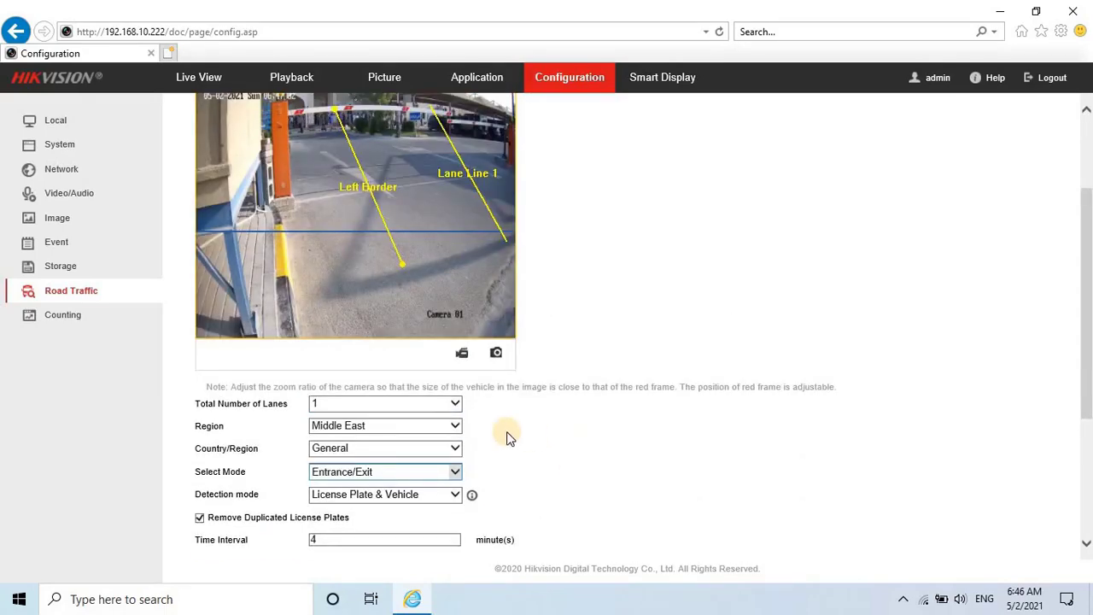
{"action": "scroll", "coordinate": [507, 435], "scroll_direction": "down", "scroll_amount": 1}
{"action": "scroll", "coordinate": [434, 404], "scroll_direction": "up", "scroll_amount": 3}
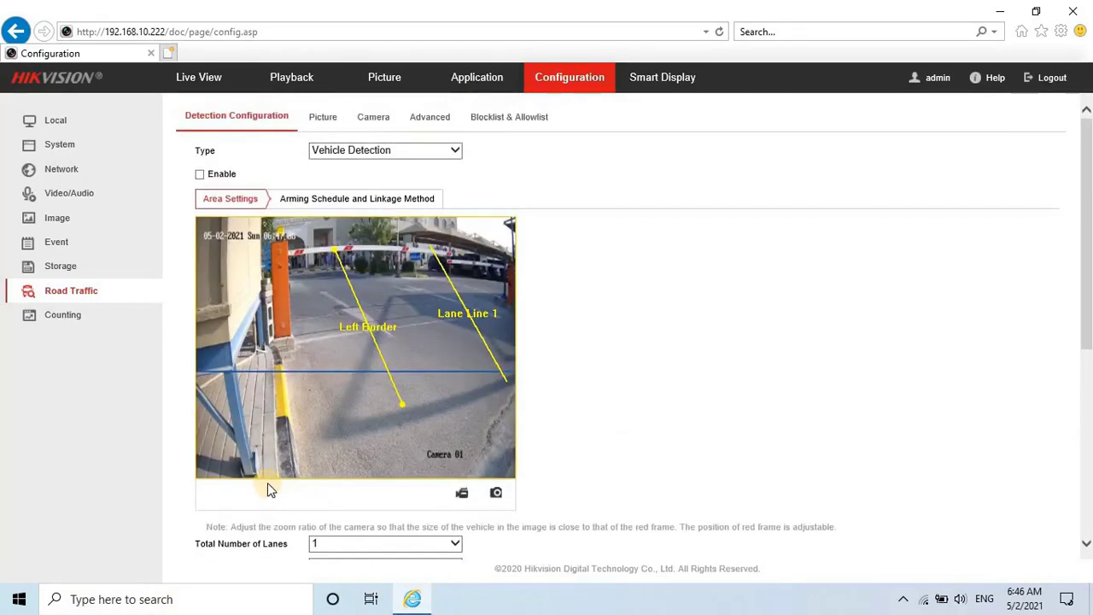
{"action": "left_click", "coordinate": [199, 174]}
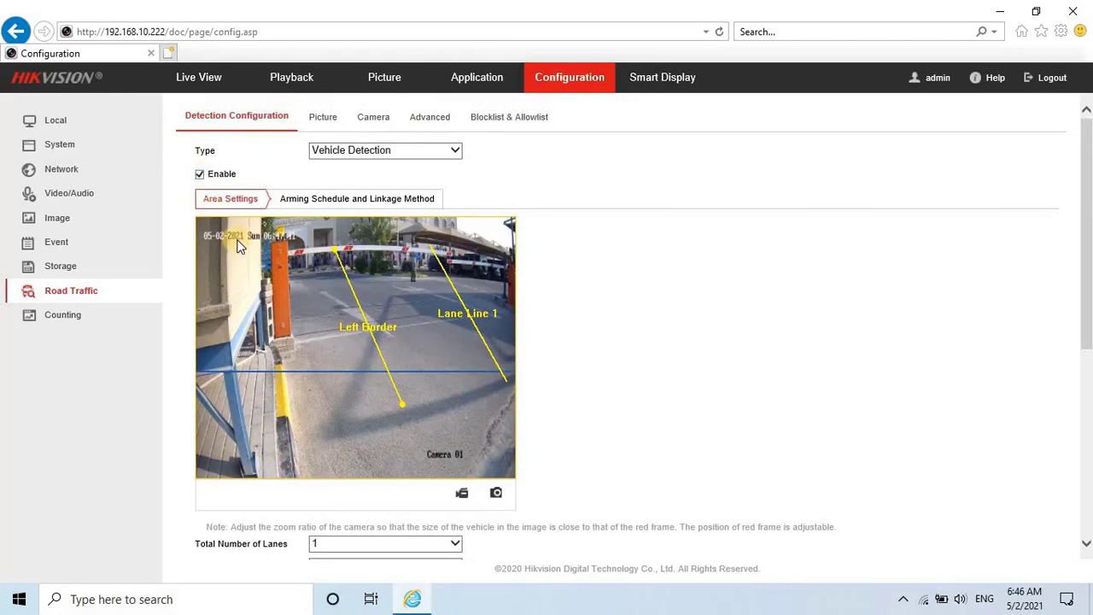
{"action": "scroll", "coordinate": [305, 359], "scroll_direction": "down", "scroll_amount": 3}
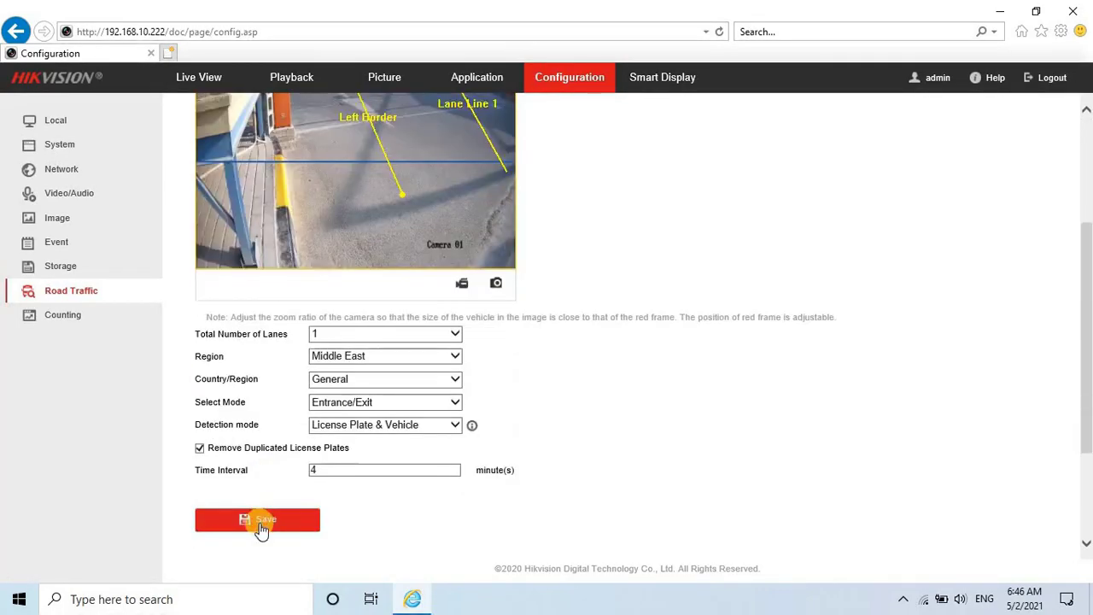
{"action": "scroll", "coordinate": [551, 378], "scroll_direction": "up", "scroll_amount": 3}
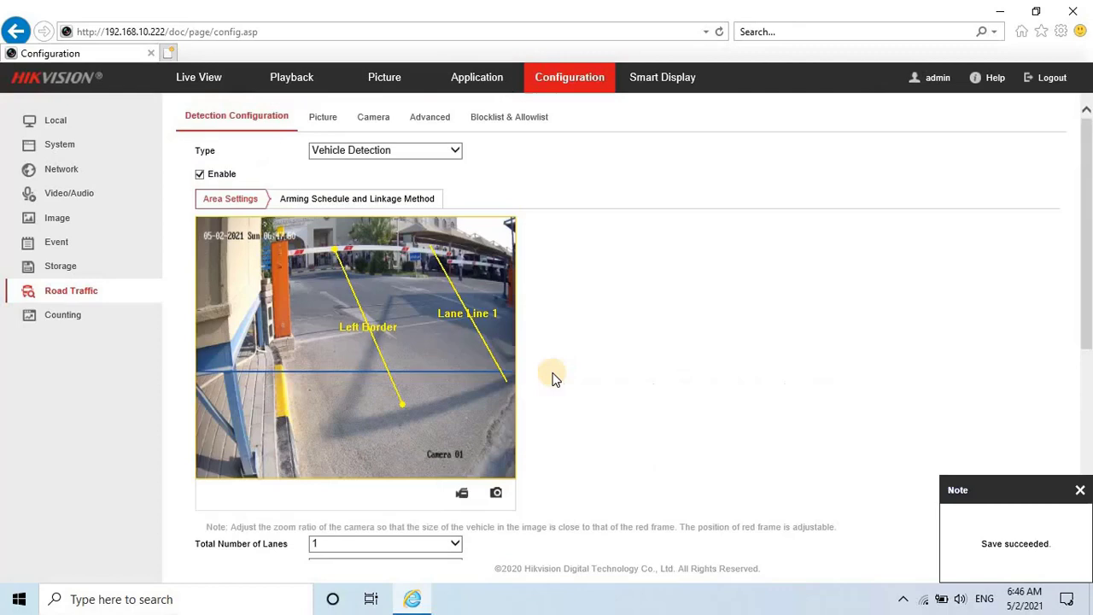
Replace Device No. Camera 01 with GF-SP-58 ANPR EXIT on the Camera tab and save.
{"action": "left_click", "coordinate": [323, 116]}
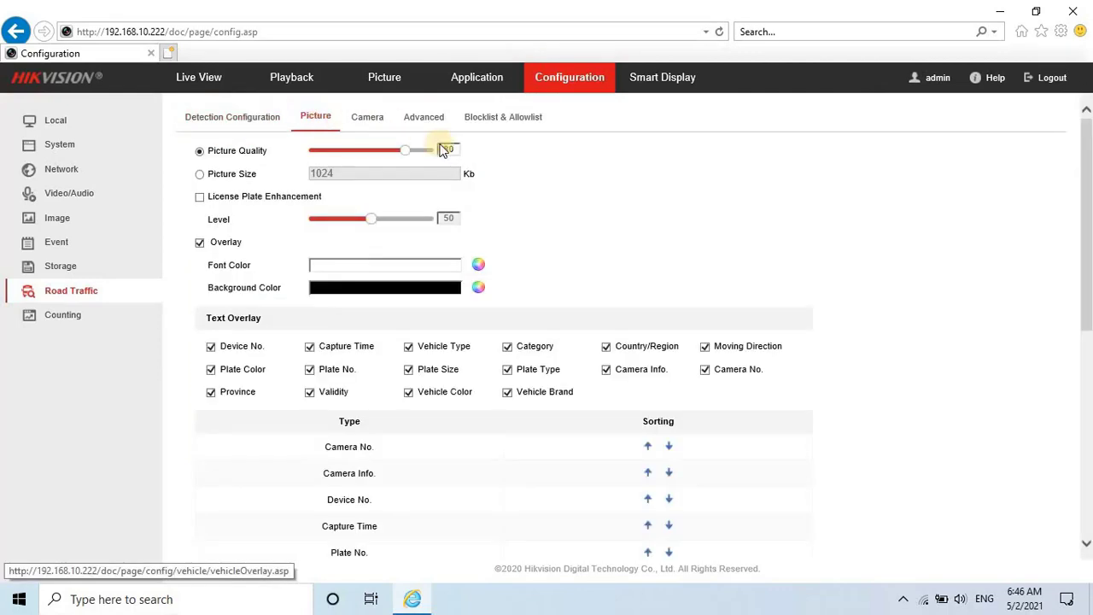
{"action": "scroll", "coordinate": [598, 210], "scroll_direction": "down", "scroll_amount": 3}
{"action": "scroll", "coordinate": [598, 210], "scroll_direction": "up", "scroll_amount": 3}
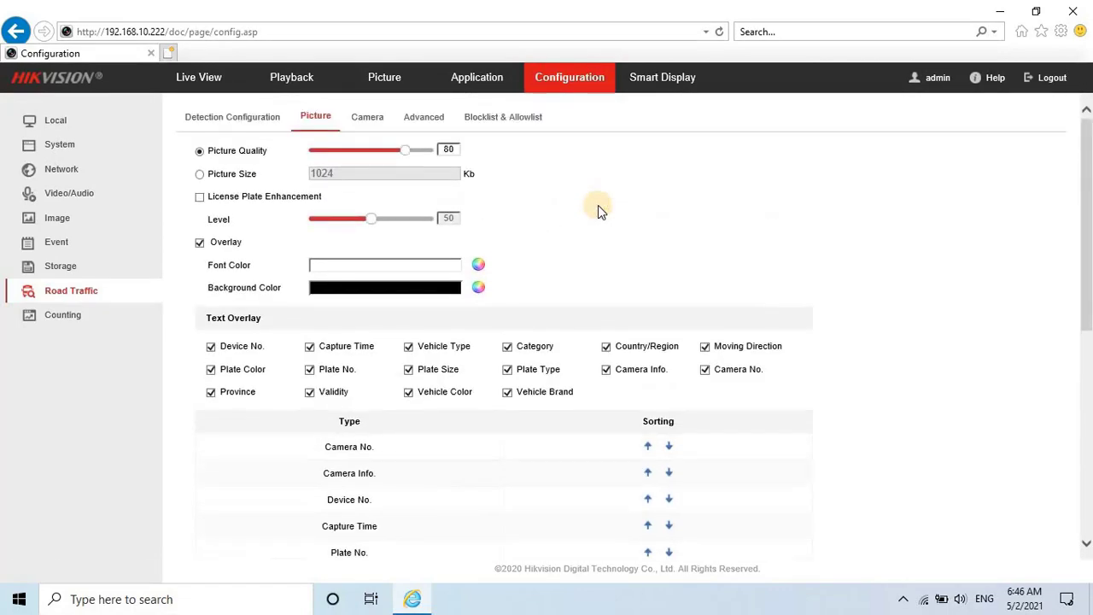
{"action": "left_click", "coordinate": [363, 116]}
{"action": "left_click_drag", "start_coordinate": [376, 150], "coordinate": [278, 138]}
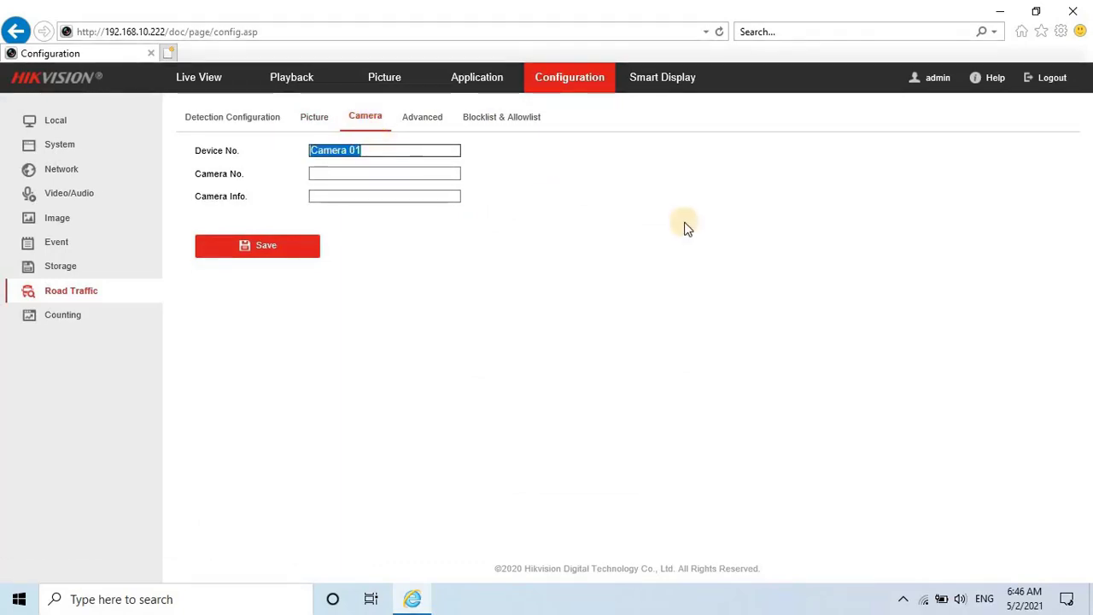
{"action": "type", "text": "GF-SP"}
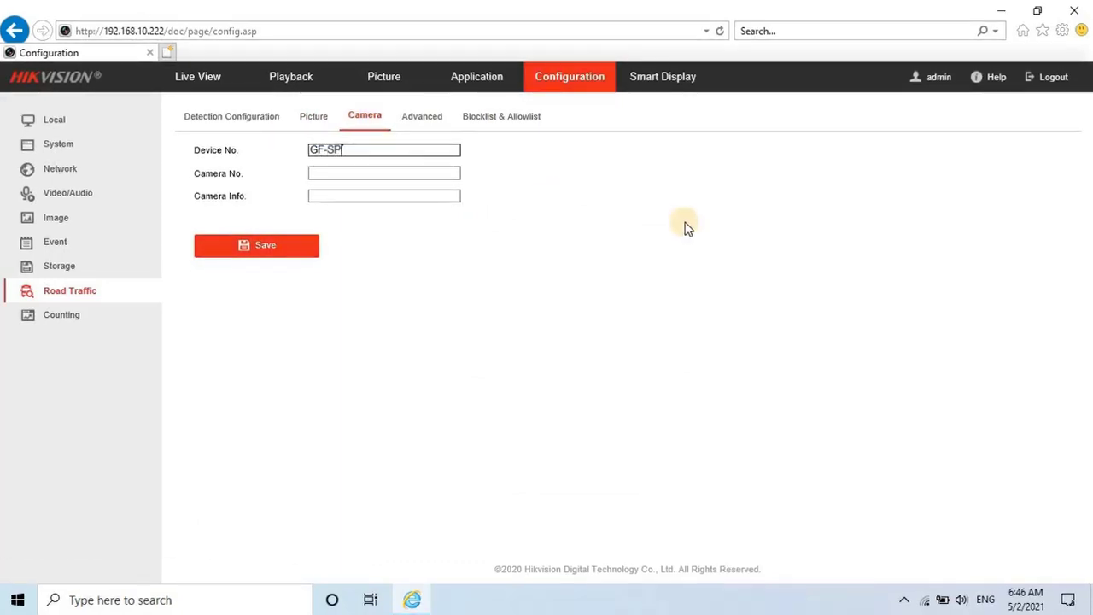
{"action": "type", "text": "-59"}
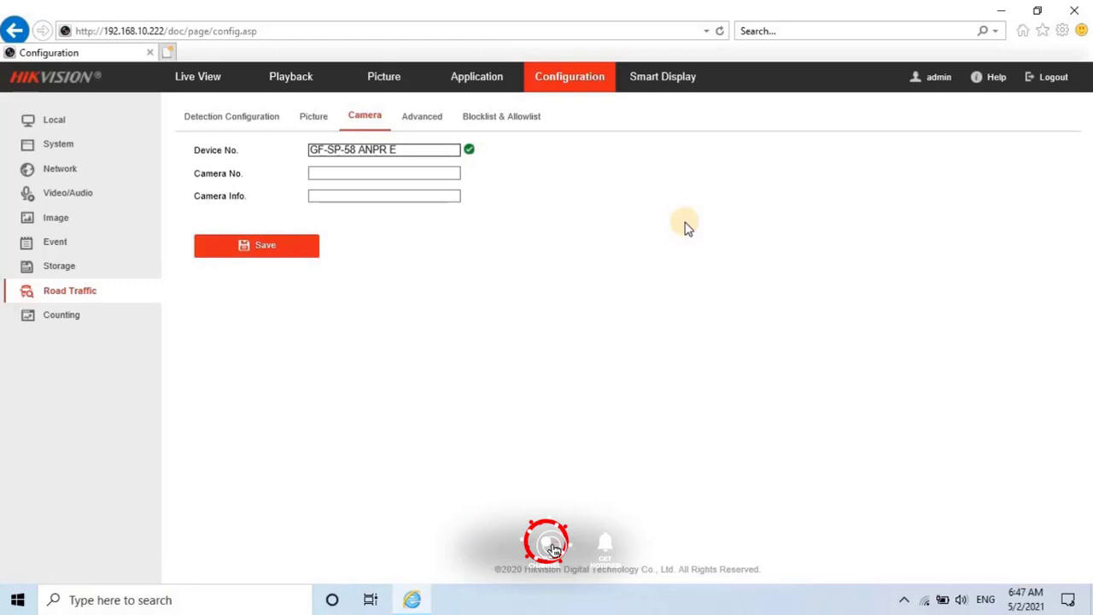
{"action": "type", "text": "ANPR EXI"}
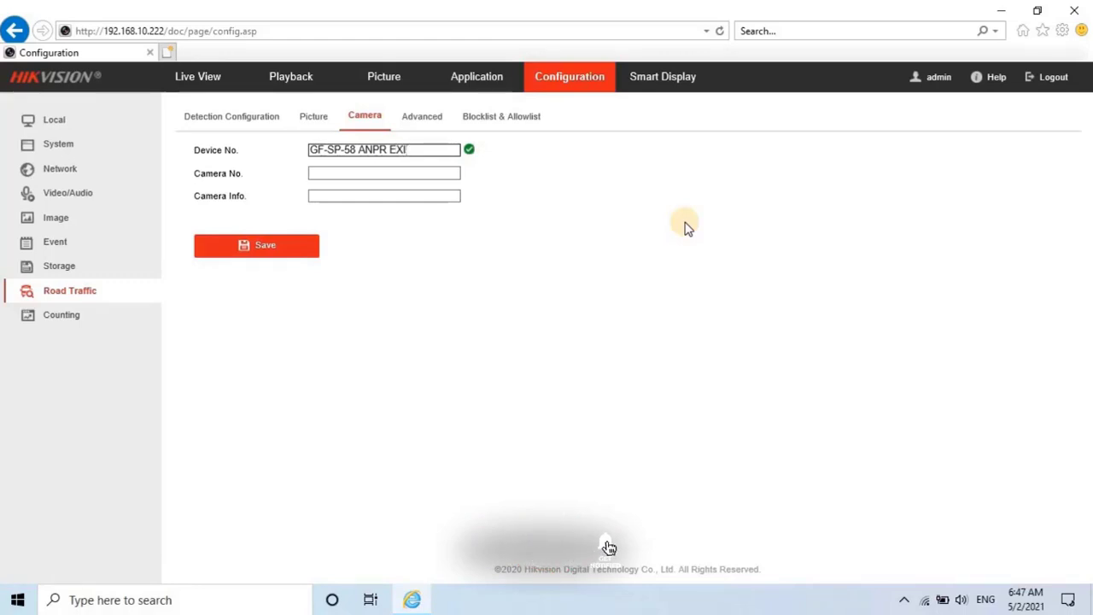
{"action": "type", "text": "T"}
{"action": "left_click", "coordinate": [248, 244]}
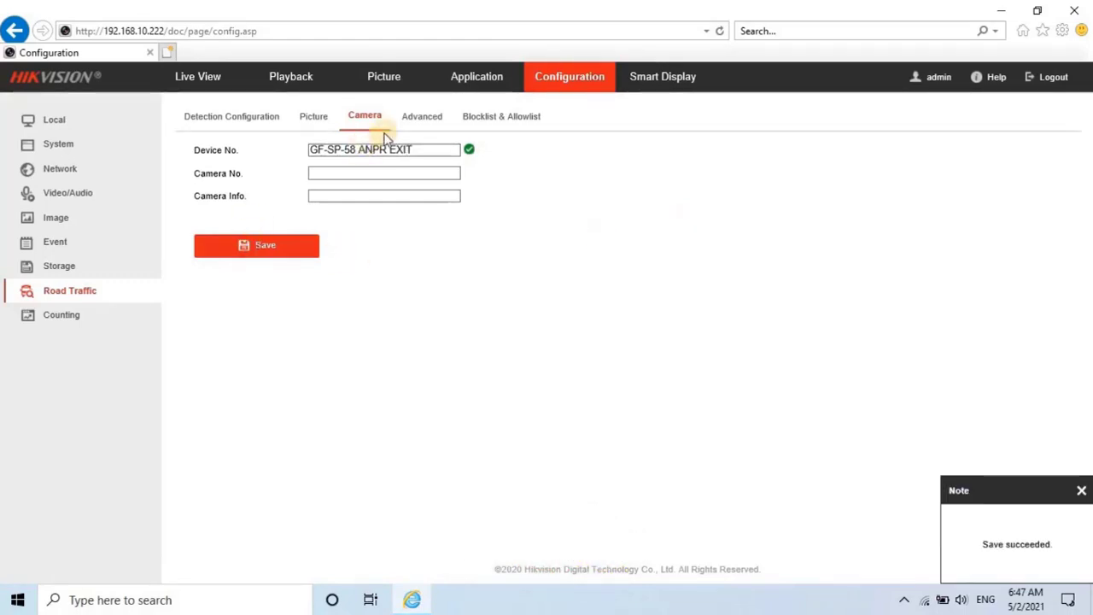
Browse the Advanced and Blocklist & Allowlist tabs, then return to Detection Configuration.
{"action": "left_click", "coordinate": [420, 117]}
{"action": "left_click", "coordinate": [489, 116]}
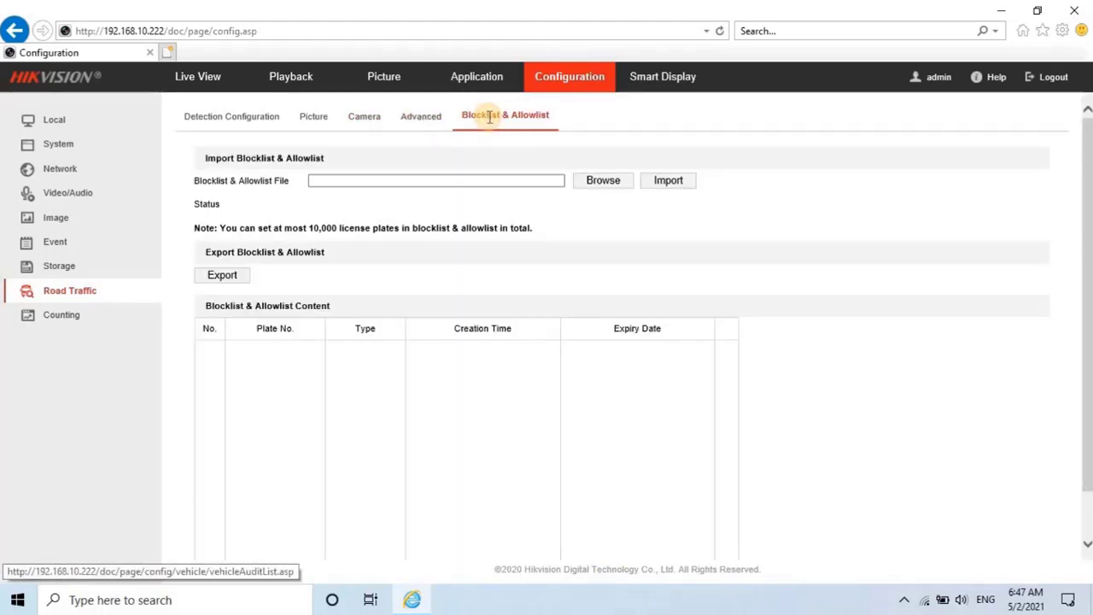
{"action": "left_click", "coordinate": [232, 116]}
{"action": "scroll", "coordinate": [614, 382], "scroll_direction": "down", "scroll_amount": 2}
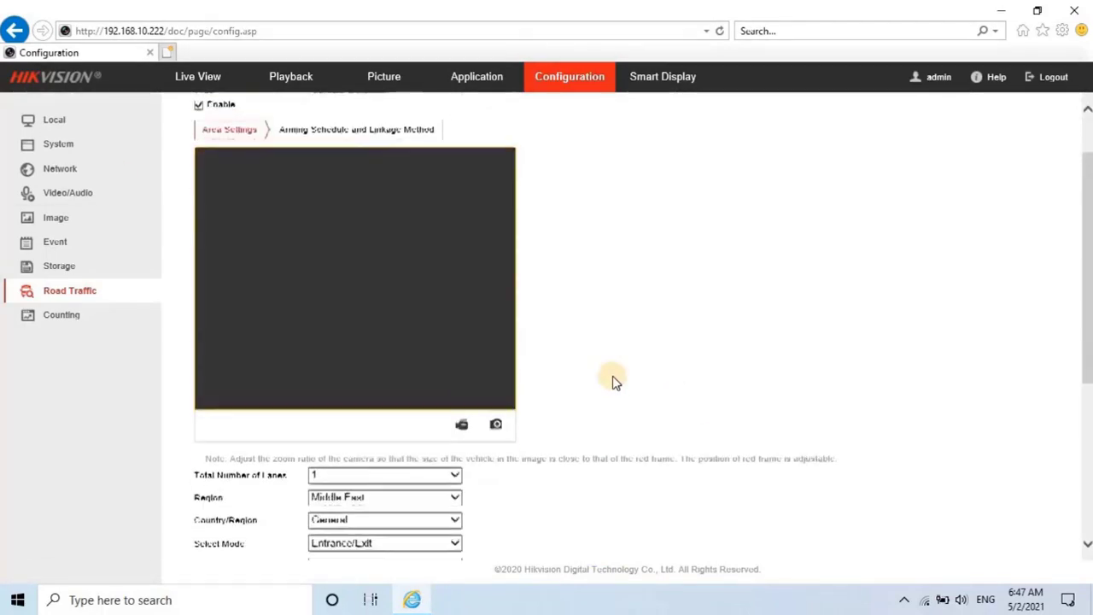
{"action": "scroll", "coordinate": [615, 381], "scroll_direction": "down", "scroll_amount": 4}
{"action": "scroll", "coordinate": [615, 381], "scroll_direction": "up", "scroll_amount": 4}
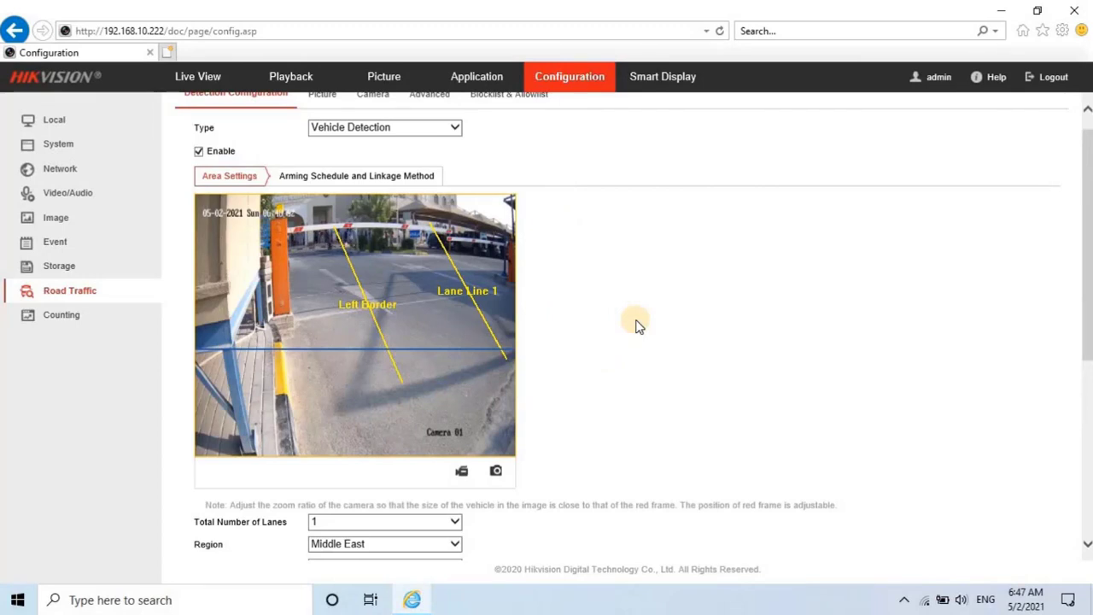
Set frame rate 15 fps, max bitrate 1536 Kbps and I-frame interval 30, and save.
{"action": "left_click", "coordinate": [75, 193]}
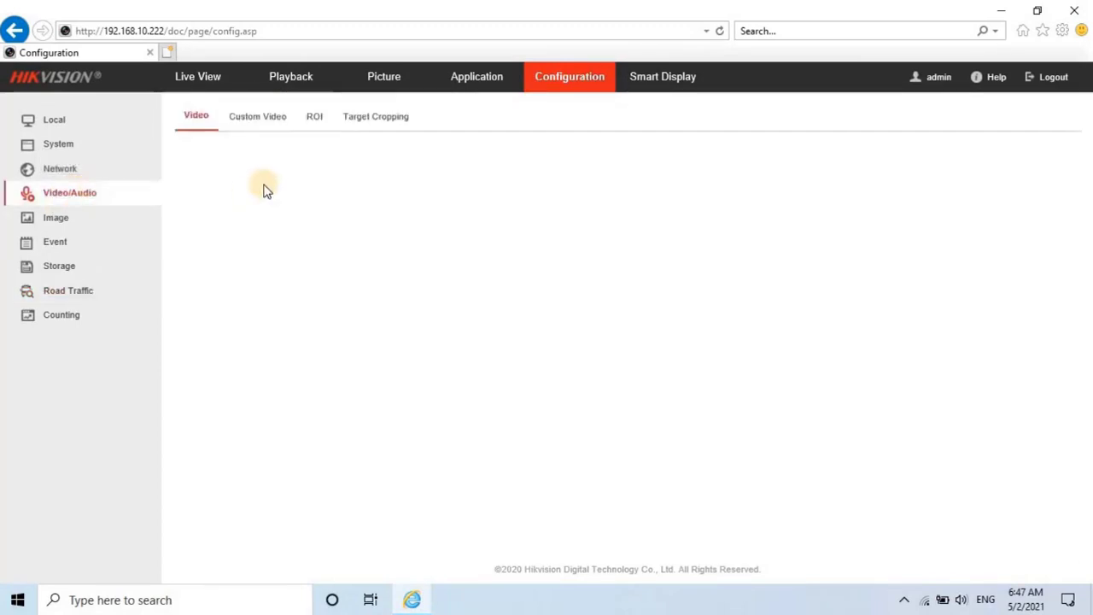
{"action": "left_click", "coordinate": [379, 266]}
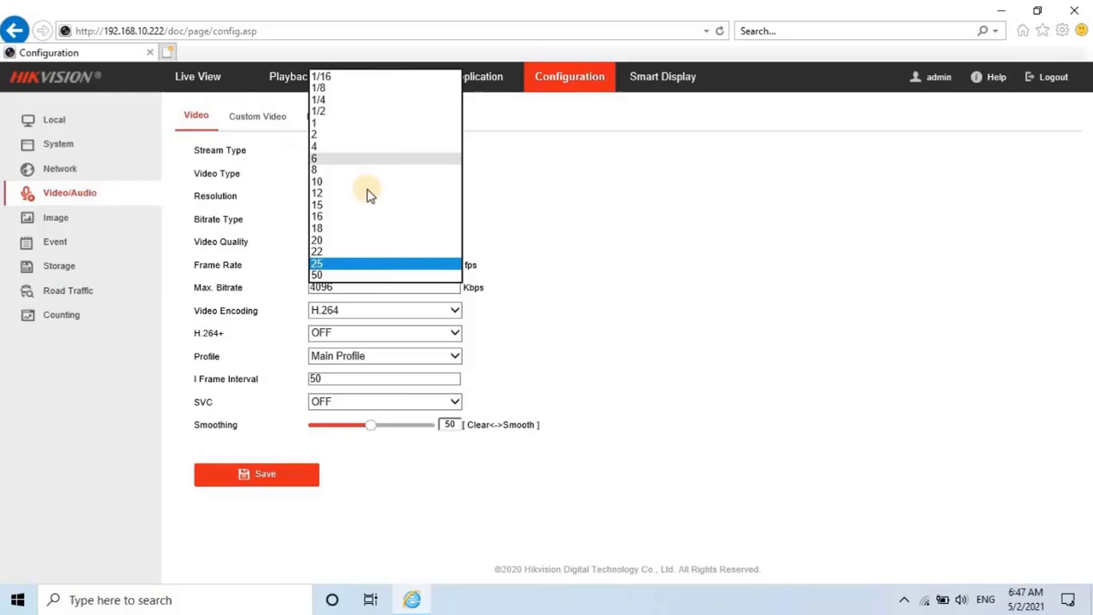
{"action": "left_click", "coordinate": [341, 205]}
{"action": "left_click", "coordinate": [353, 288]}
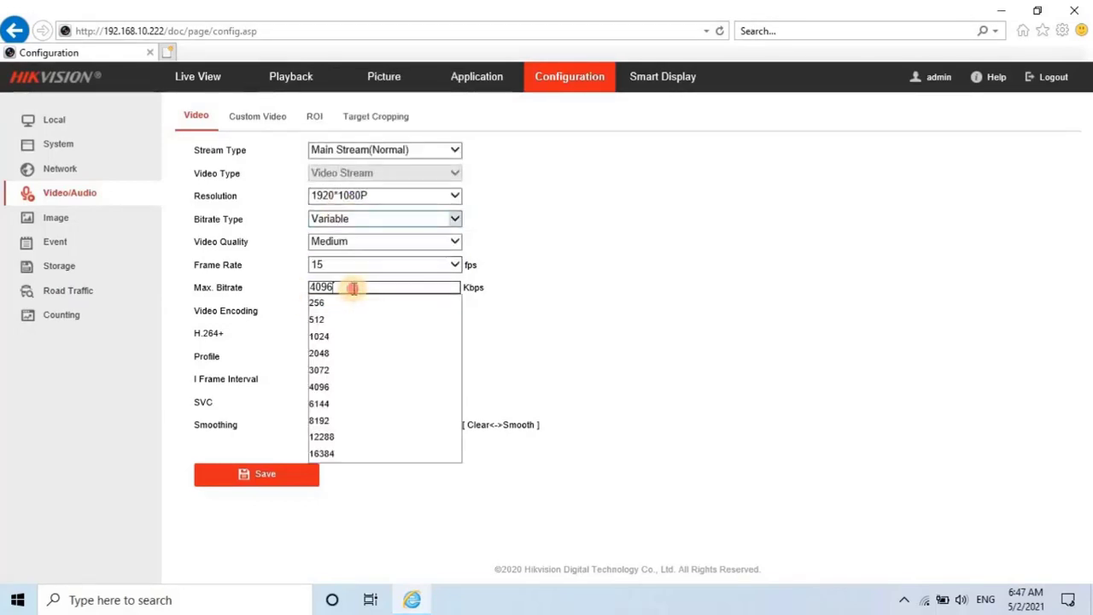
{"action": "left_click_drag", "start_coordinate": [352, 288], "coordinate": [245, 282]}
{"action": "type", "text": "1536"}
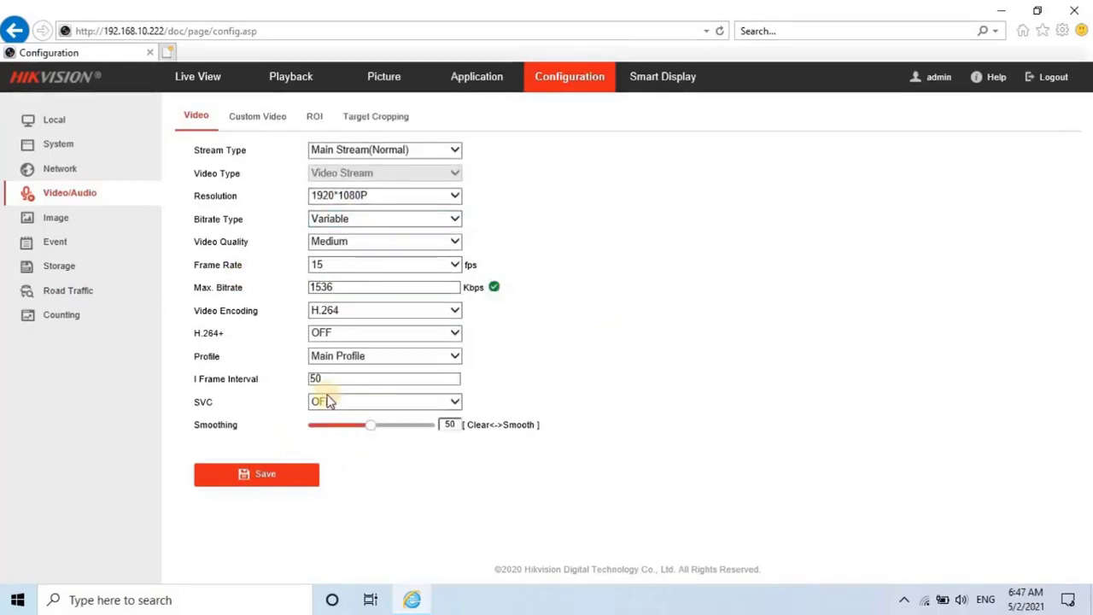
{"action": "left_click_drag", "start_coordinate": [361, 378], "coordinate": [284, 372]}
{"action": "type", "text": "30"}
{"action": "left_click", "coordinate": [256, 474]}
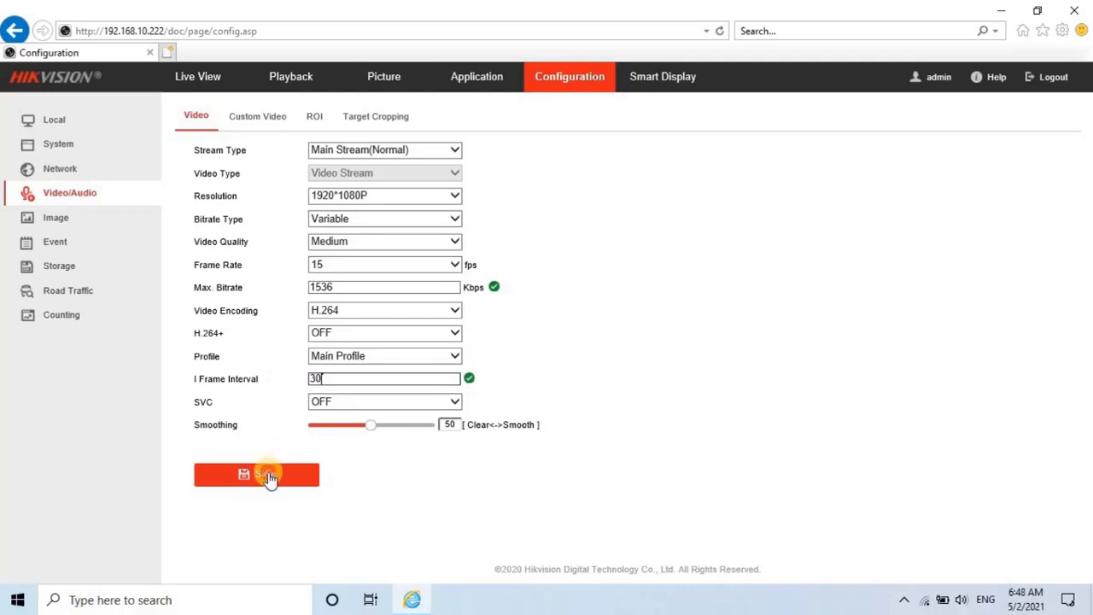
Change resolution to 1280*720P and bitrate type to Constant.
{"action": "left_click", "coordinate": [381, 195]}
{"action": "left_click", "coordinate": [336, 184]}
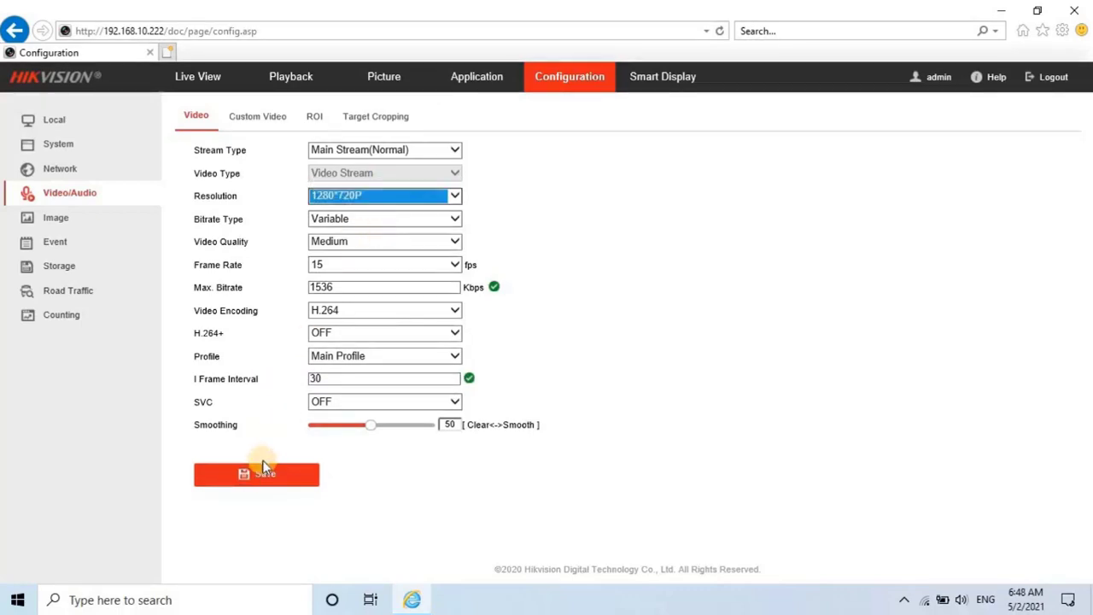
{"action": "left_click", "coordinate": [381, 218]}
{"action": "left_click", "coordinate": [331, 206]}
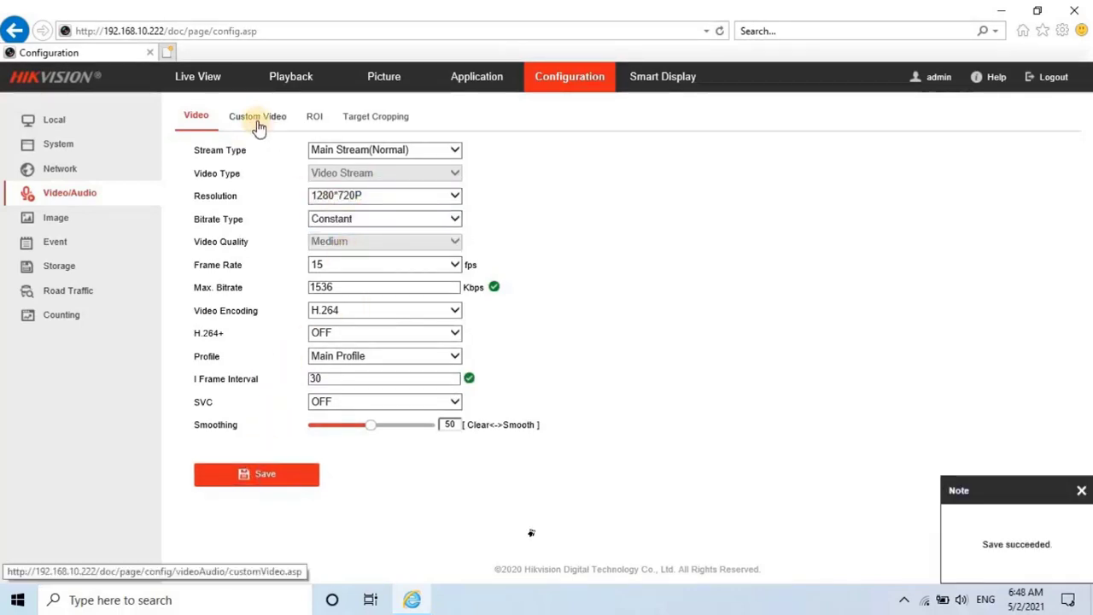
{"action": "left_click", "coordinate": [17, 224]}
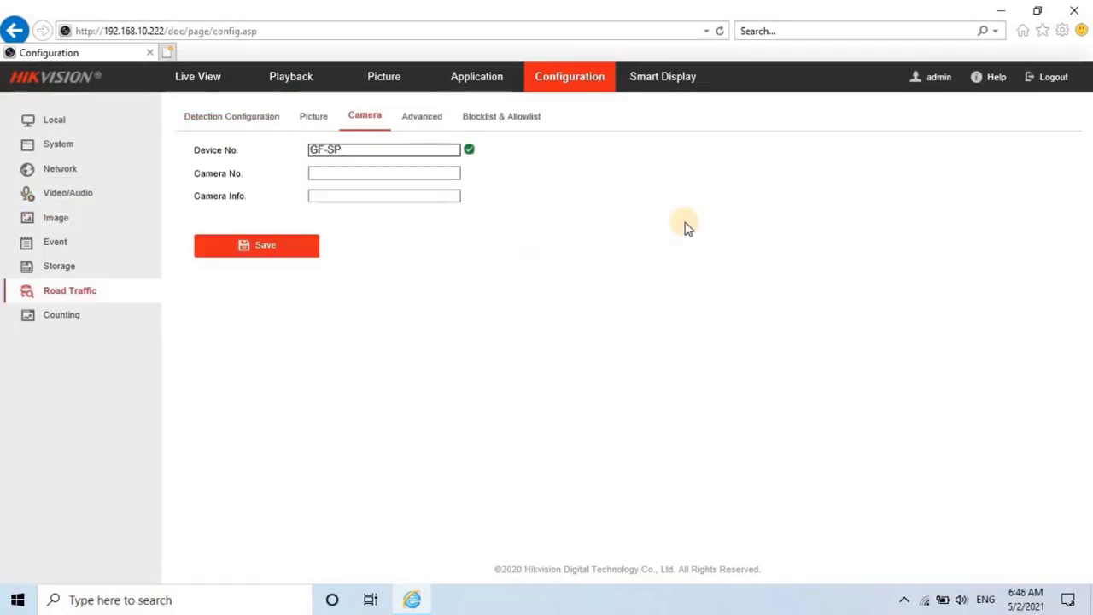
Save Device No. as GF-SP-58 ANPR EXIT, then review Advanced, Blocklist and Detection tabs.
{"action": "type", "text": "-59"}
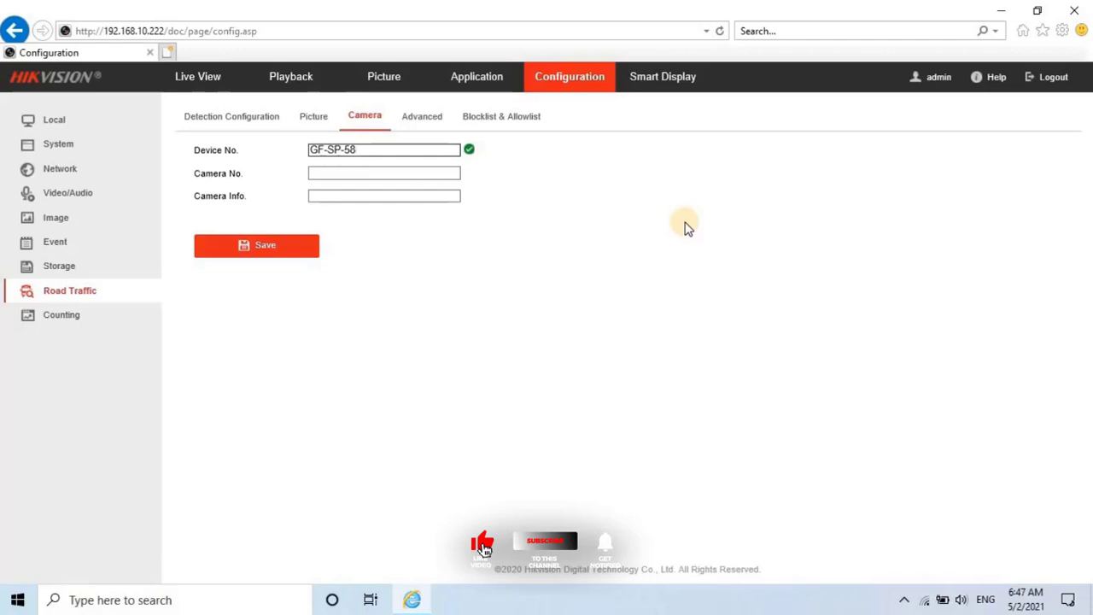
{"action": "type", "text": " ANPR "}
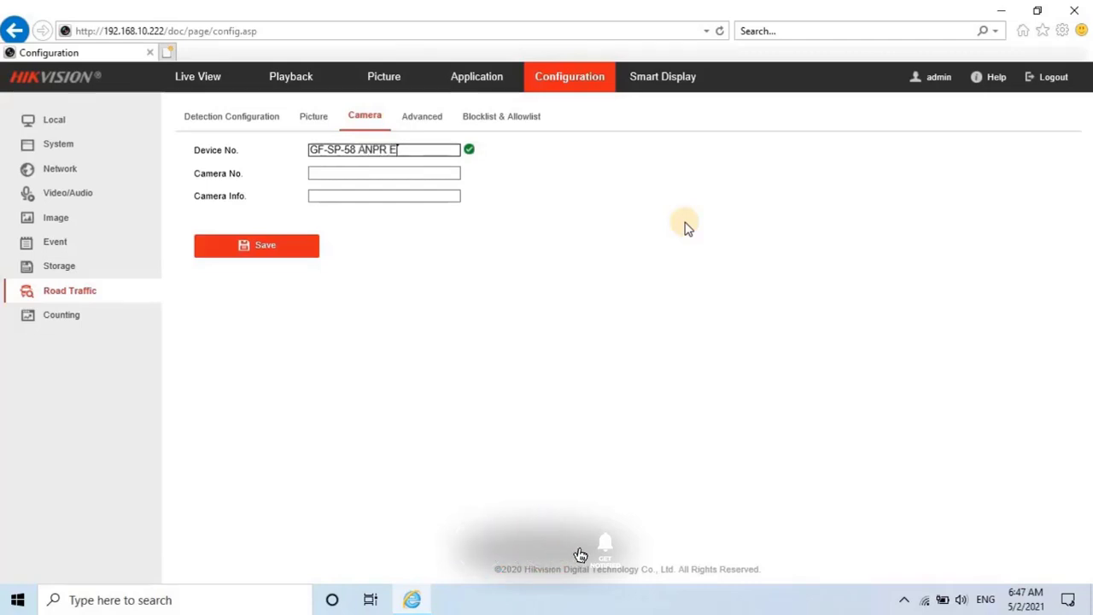
{"action": "type", "text": "EXIT"}
{"action": "left_click", "coordinate": [249, 245]}
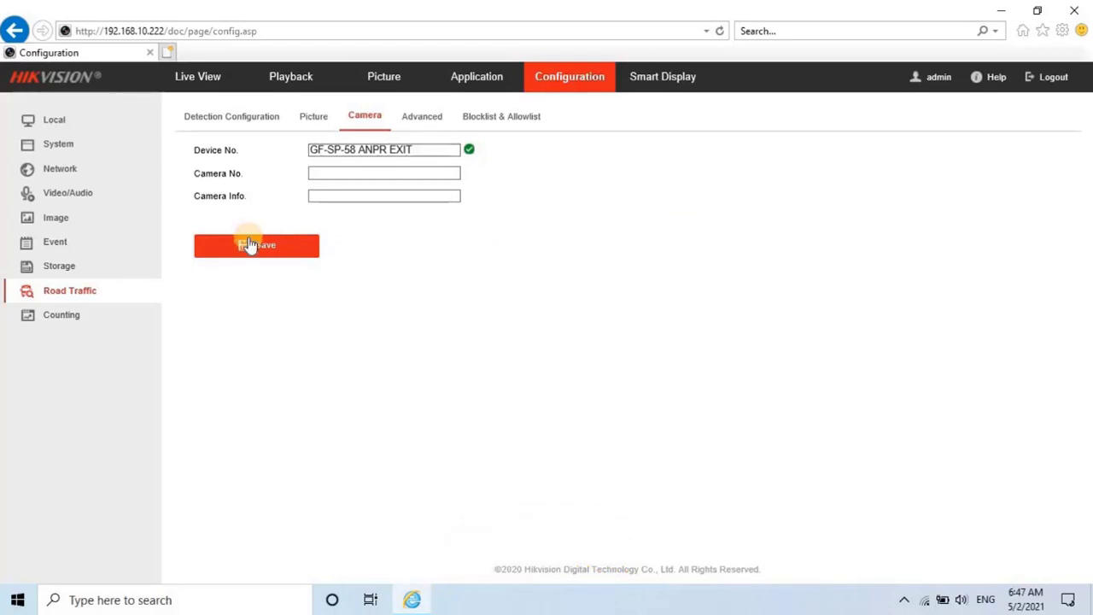
{"action": "left_click", "coordinate": [418, 116]}
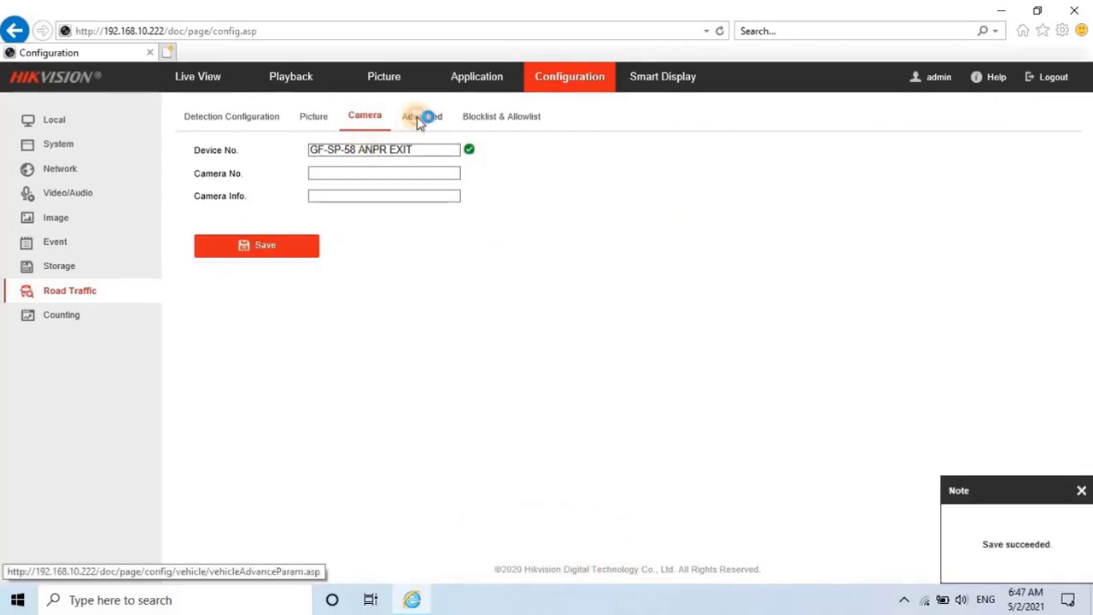
{"action": "left_click", "coordinate": [474, 120]}
{"action": "left_click", "coordinate": [231, 116]}
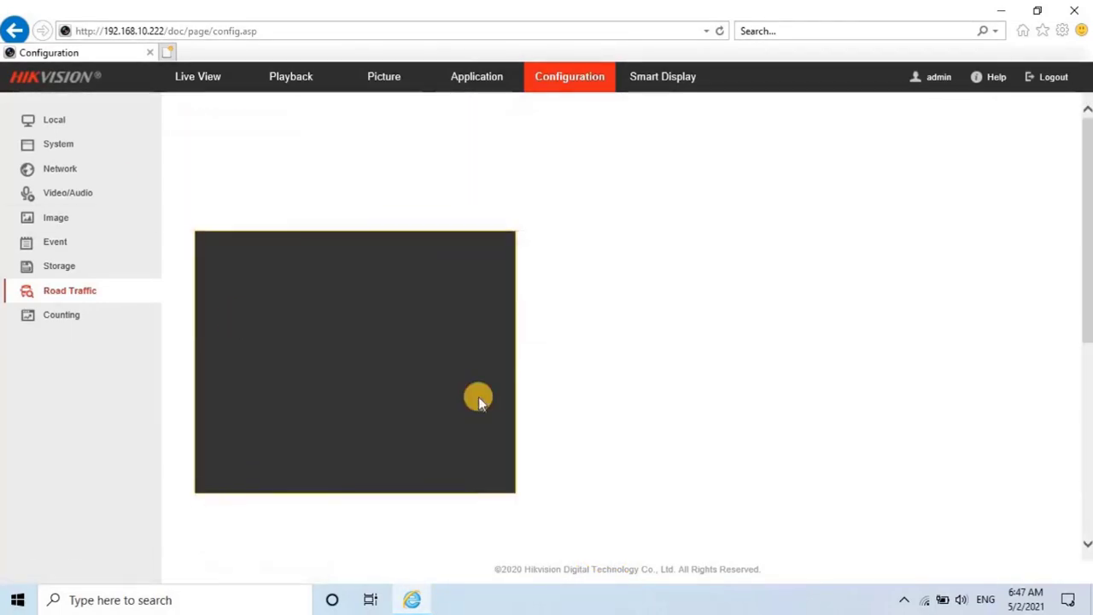
{"action": "scroll", "coordinate": [613, 380], "scroll_direction": "down", "scroll_amount": 5}
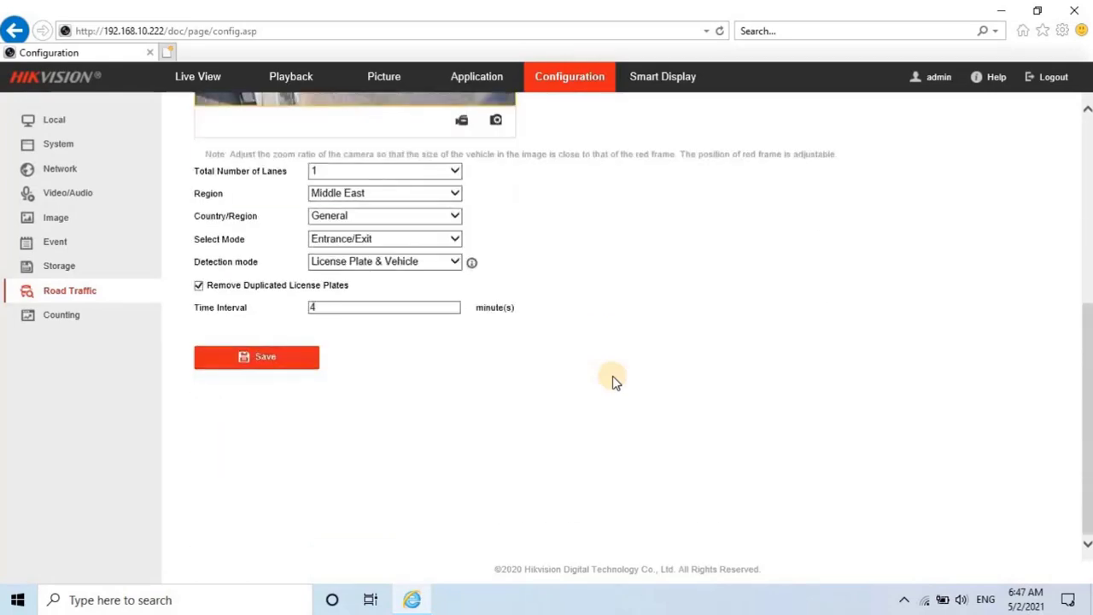
{"action": "scroll", "coordinate": [612, 380], "scroll_direction": "up", "scroll_amount": 5}
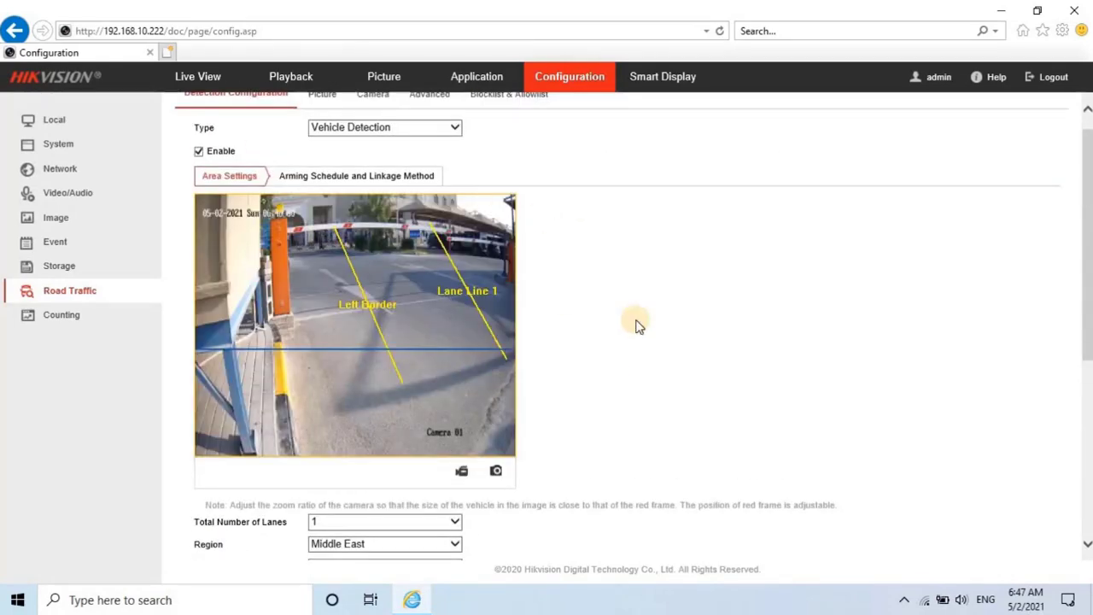
In Video/Audio, set frame rate to 15 fps and max bitrate to 1536 Kbps.
{"action": "left_click", "coordinate": [79, 195]}
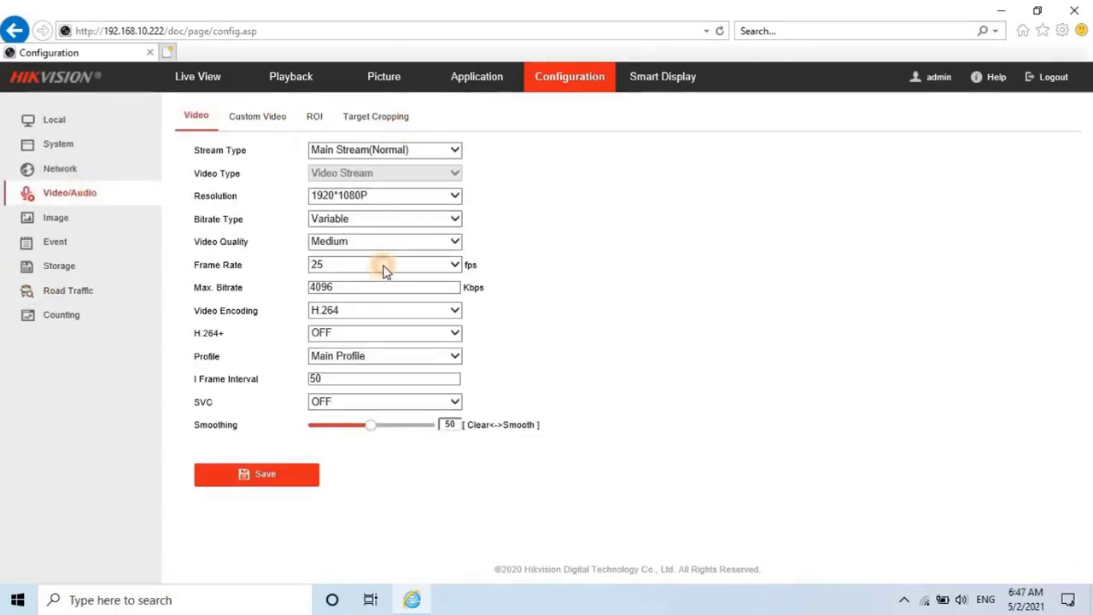
{"action": "left_click", "coordinate": [383, 264]}
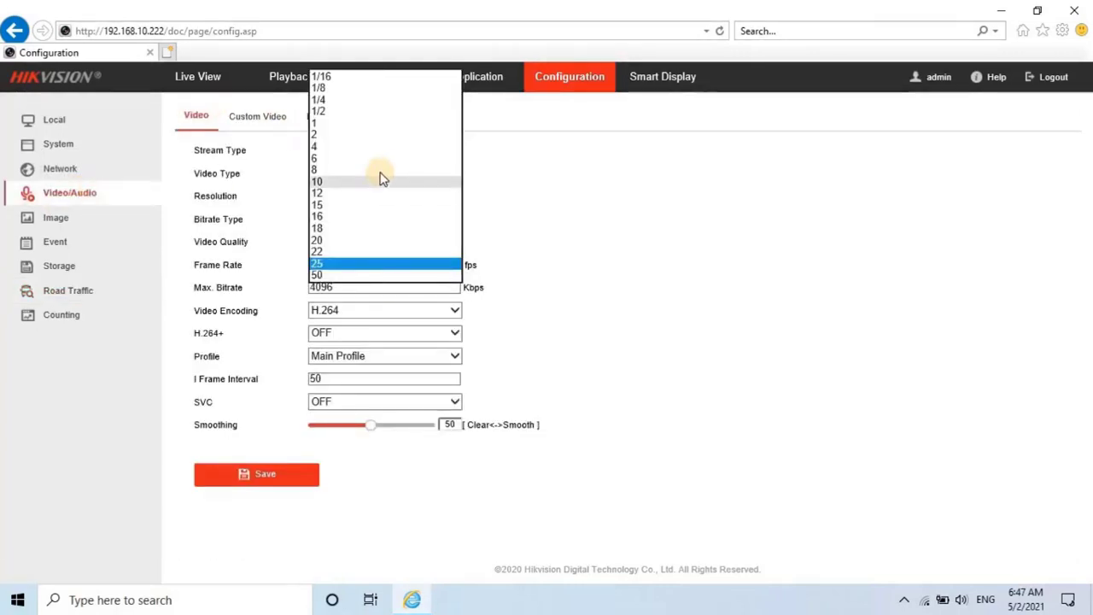
{"action": "left_click", "coordinate": [342, 205]}
{"action": "left_click", "coordinate": [357, 288]}
{"action": "type", "text": "1536"}
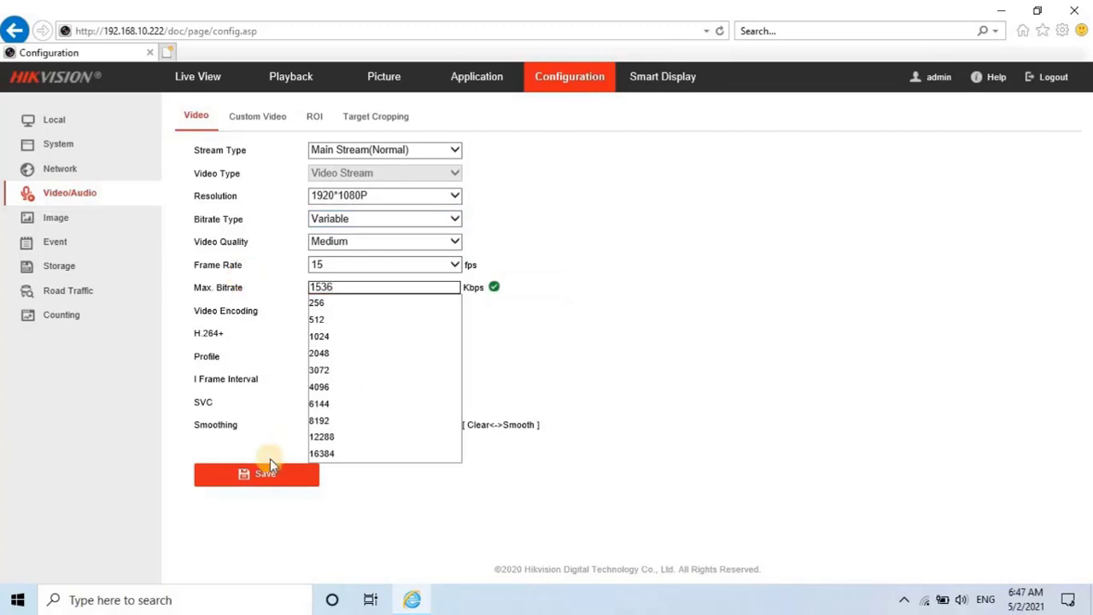
{"action": "left_click", "coordinate": [602, 350]}
{"action": "left_click", "coordinate": [342, 378]}
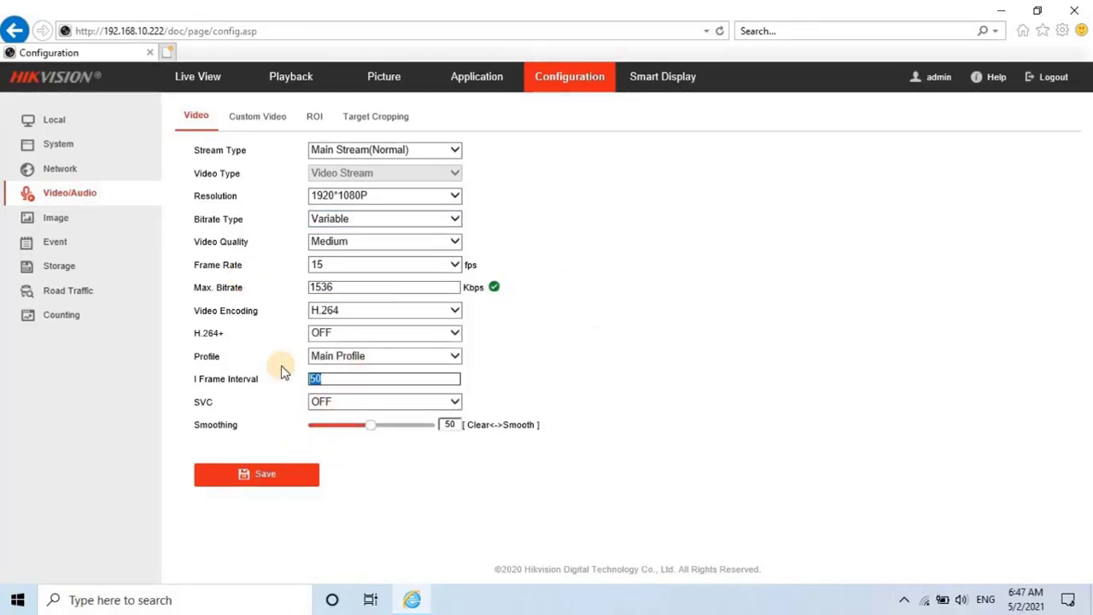
Choose 1280*720P resolution and Constant bitrate type, then save the main stream.
{"action": "left_click", "coordinate": [381, 202]}
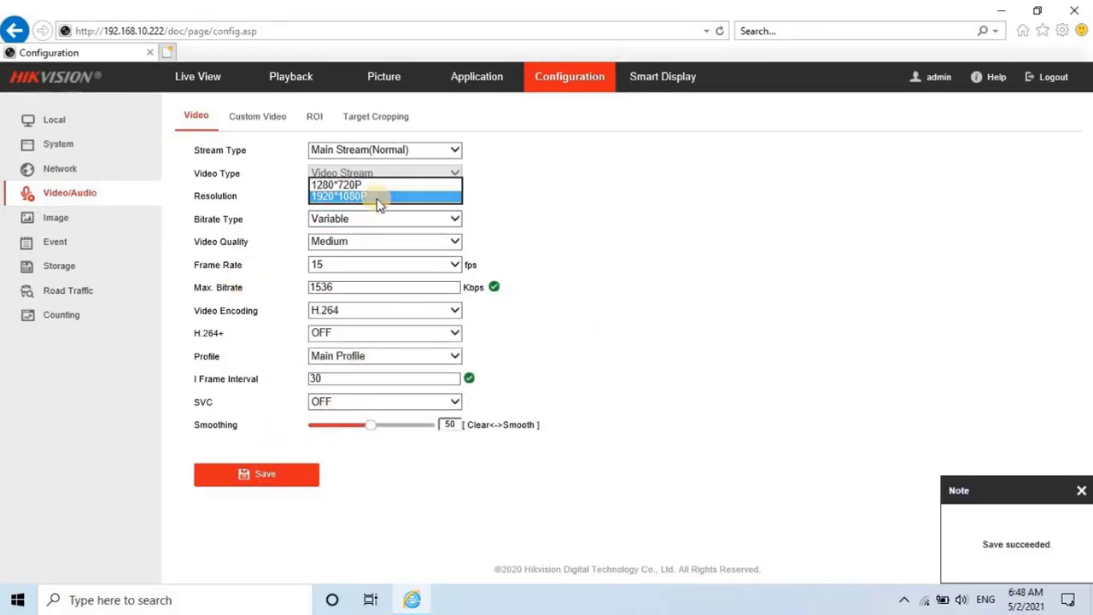
{"action": "left_click", "coordinate": [378, 199]}
{"action": "left_click", "coordinate": [369, 220]}
{"action": "left_click", "coordinate": [358, 206]}
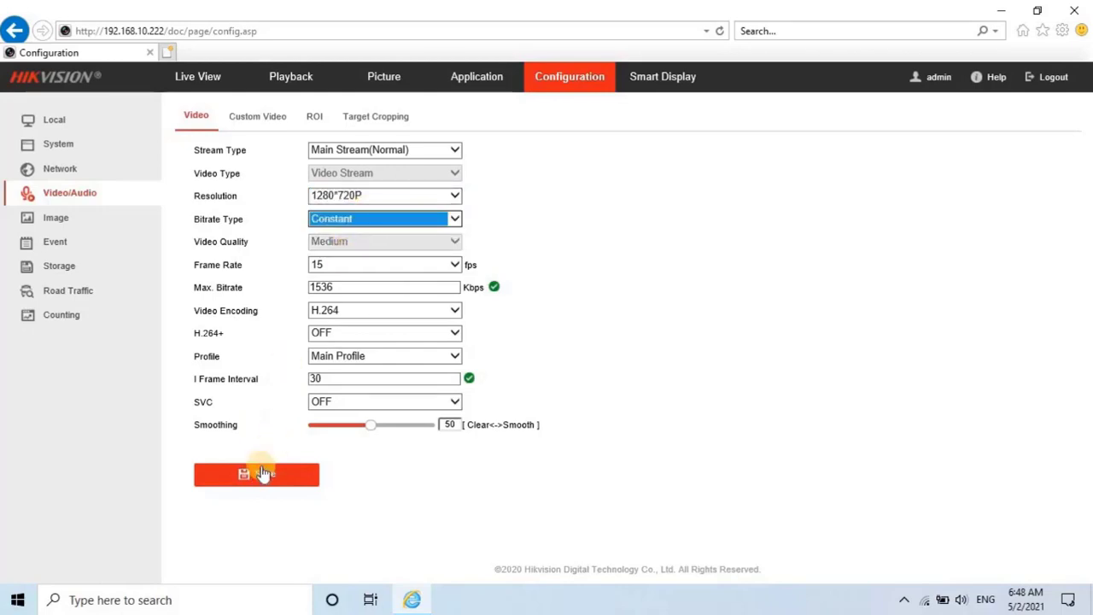
{"action": "left_click", "coordinate": [264, 472]}
In the OSD settings, replace camera name 'Camera 01' with 'GF-SP-58 ANPR ENTRANCE'.
{"action": "left_click", "coordinate": [64, 219]}
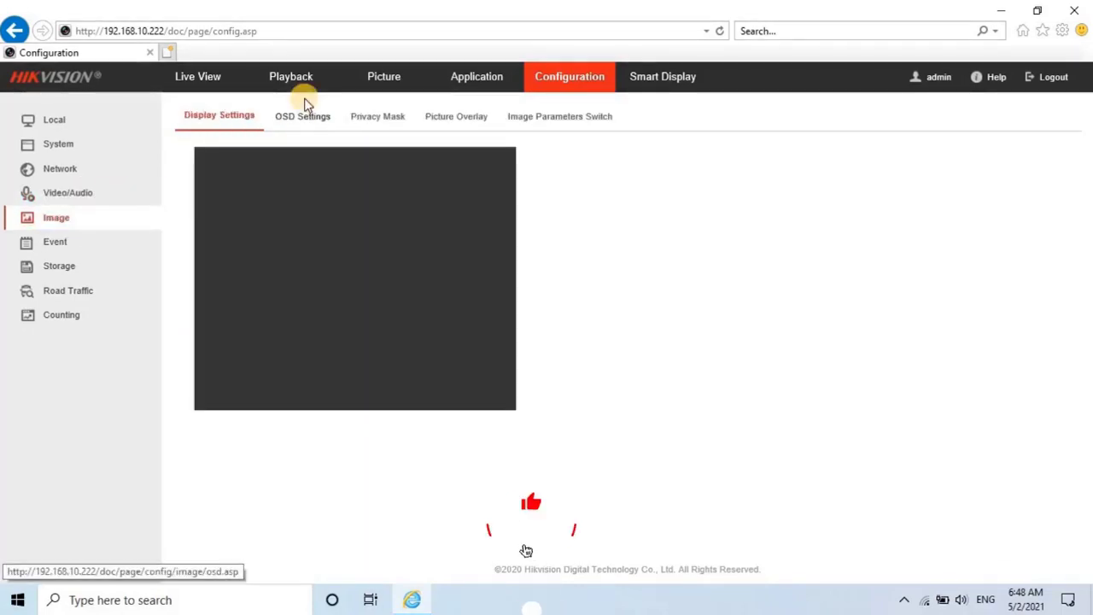
{"action": "left_click", "coordinate": [299, 116]}
{"action": "left_click_drag", "start_coordinate": [724, 242], "coordinate": [622, 247]}
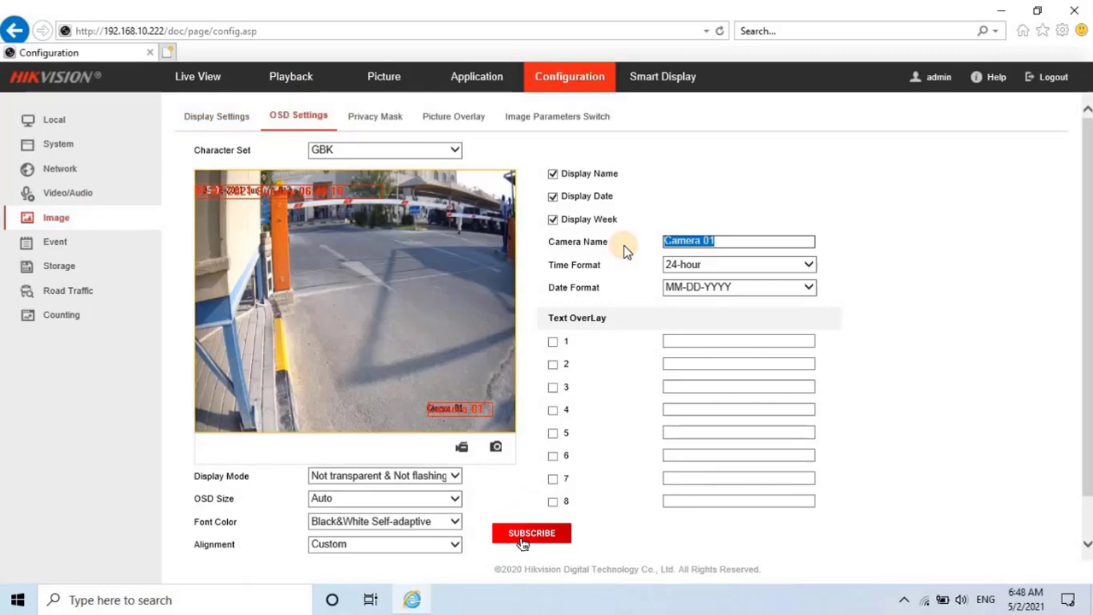
{"action": "type", "text": "GF-S"}
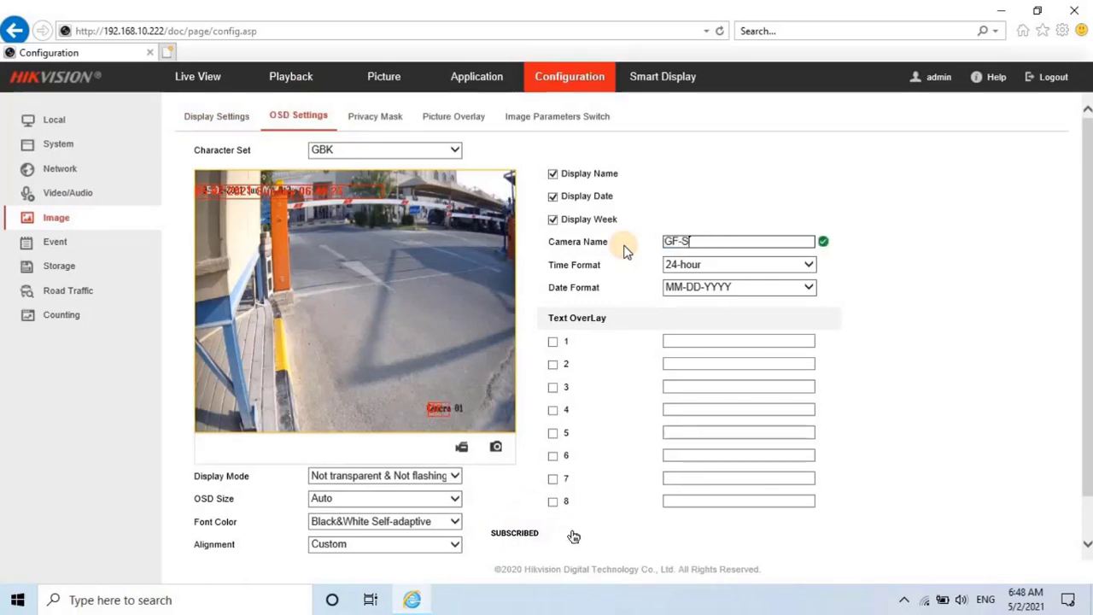
{"action": "type", "text": "P-58"}
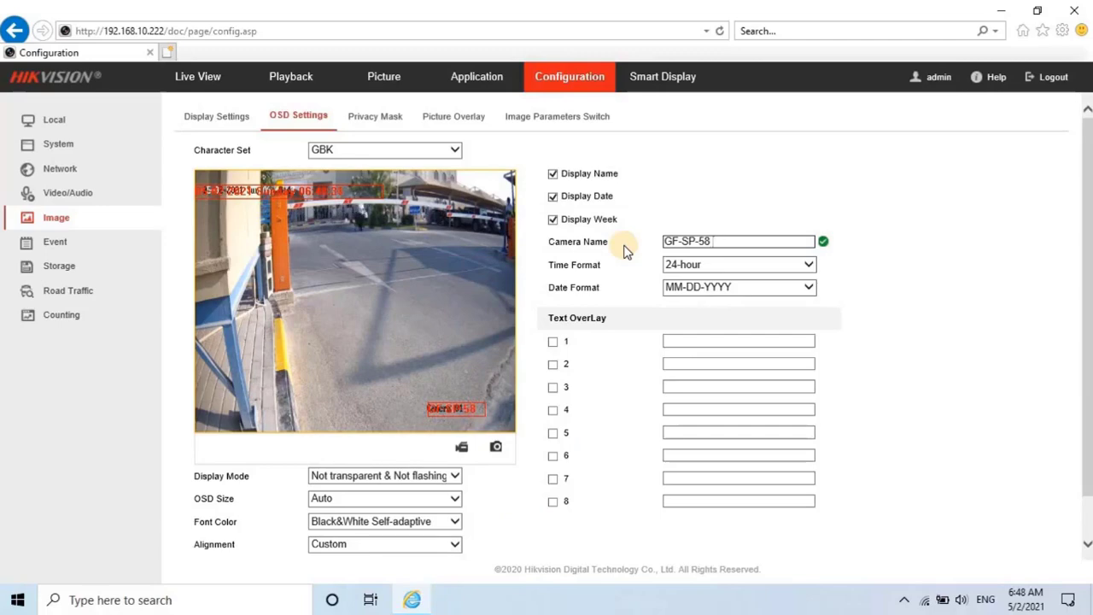
{"action": "type", "text": " ANPR ENTRANCE"}
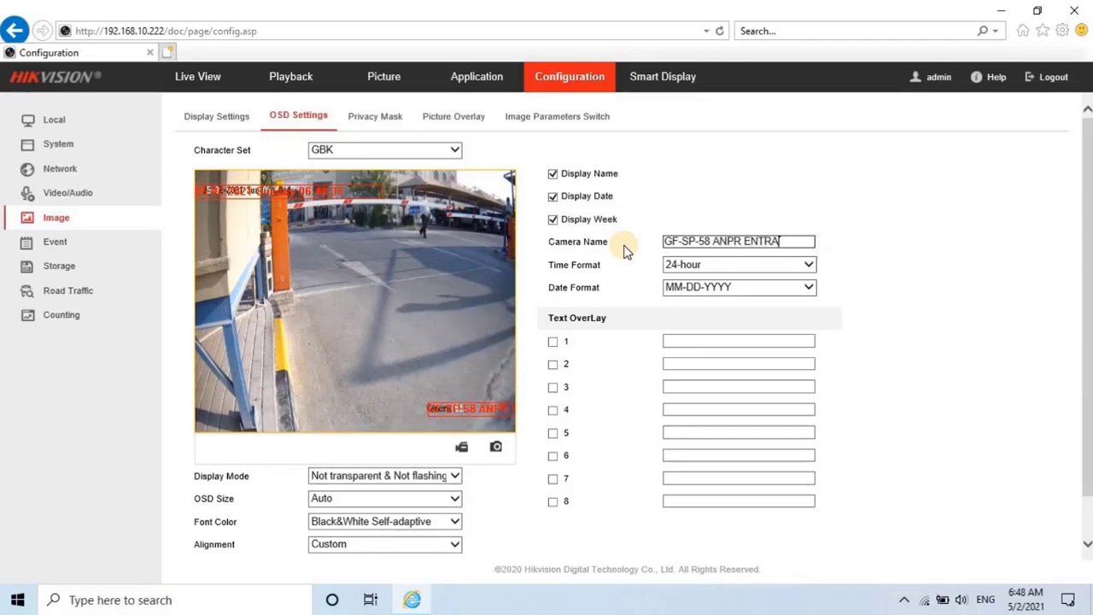
Set the OSD time format to 12-hour and save the settings.
{"action": "left_click", "coordinate": [700, 264]}
{"action": "left_click", "coordinate": [700, 276]}
{"action": "scroll", "coordinate": [427, 426], "scroll_direction": "down", "scroll_amount": 1}
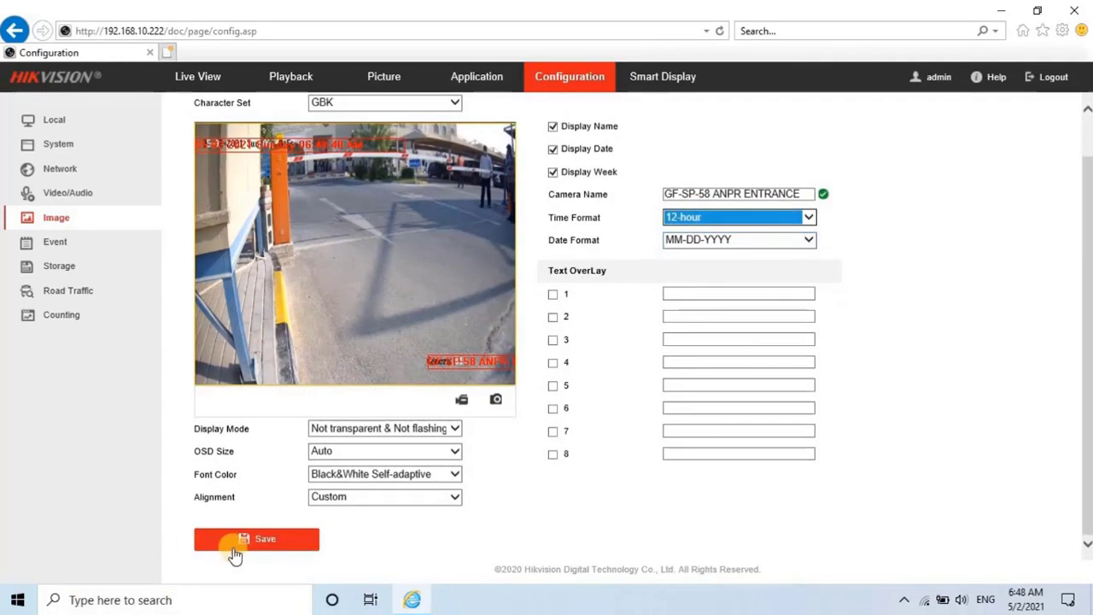
{"action": "left_click", "coordinate": [243, 539]}
{"action": "scroll", "coordinate": [494, 348], "scroll_direction": "up", "scroll_amount": 1}
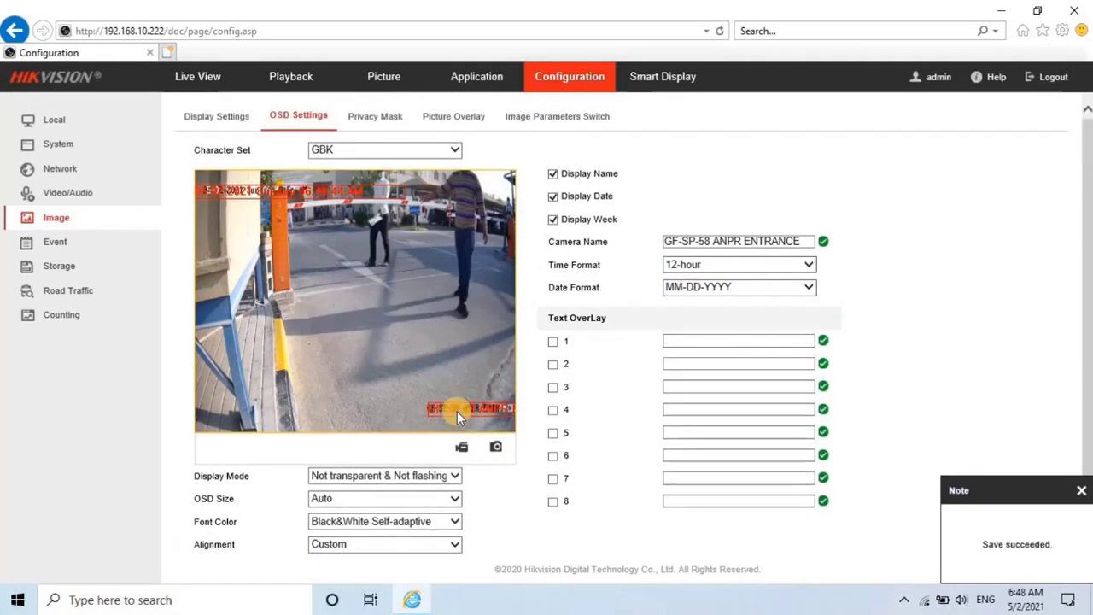
{"action": "scroll", "coordinate": [268, 500], "scroll_direction": "down", "scroll_amount": 1}
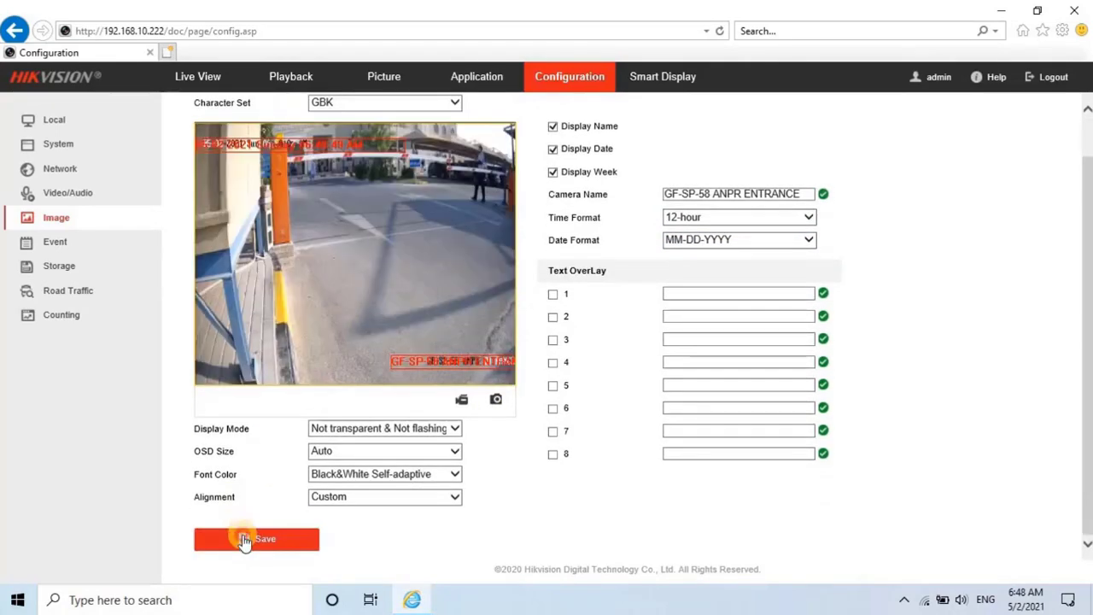